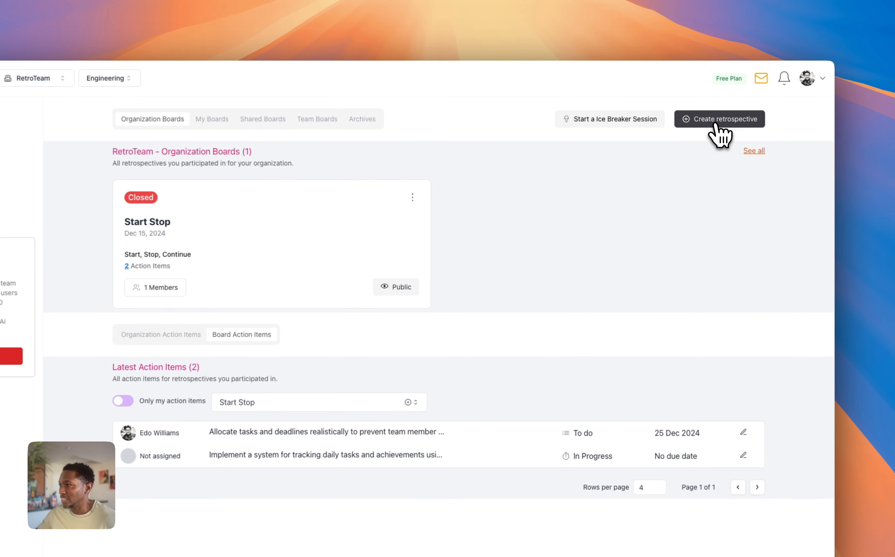
Step: Create a retrospective from the Start, Stop, Continue template, name the board "RetroTeam December 15th, 2024", and start it
{"action": "left_click", "coordinate": [716, 121]}
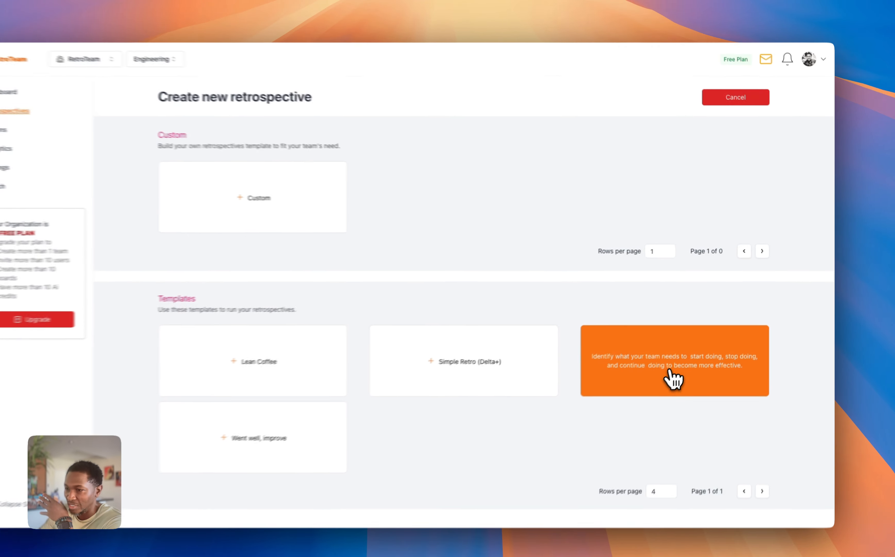
{"action": "left_click", "coordinate": [673, 368]}
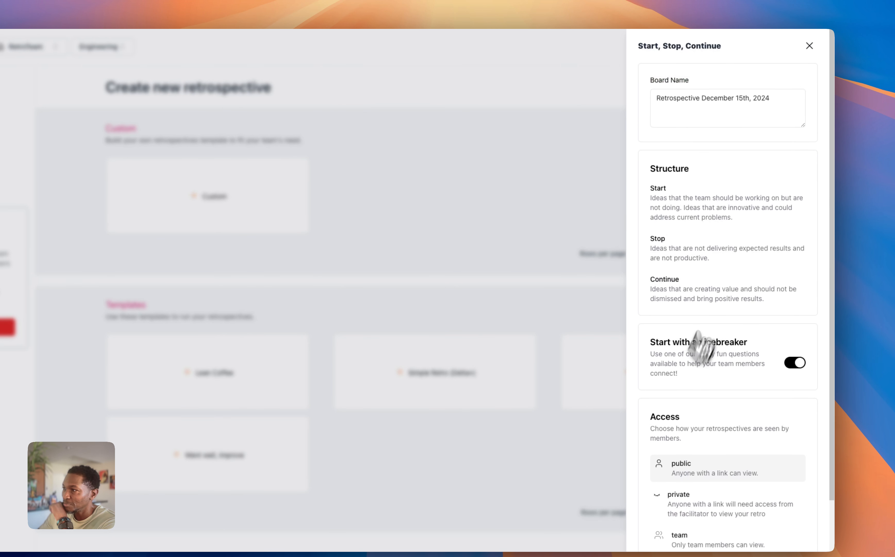
{"action": "left_click_drag", "start_coordinate": [771, 98], "coordinate": [680, 98]}
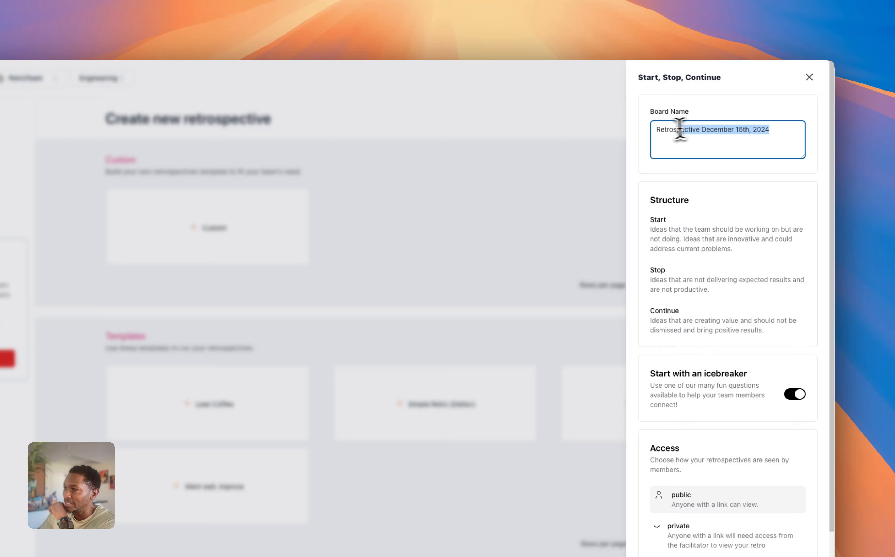
{"action": "double_click", "coordinate": [680, 129]}
{"action": "type", "text": "RetroTeam"}
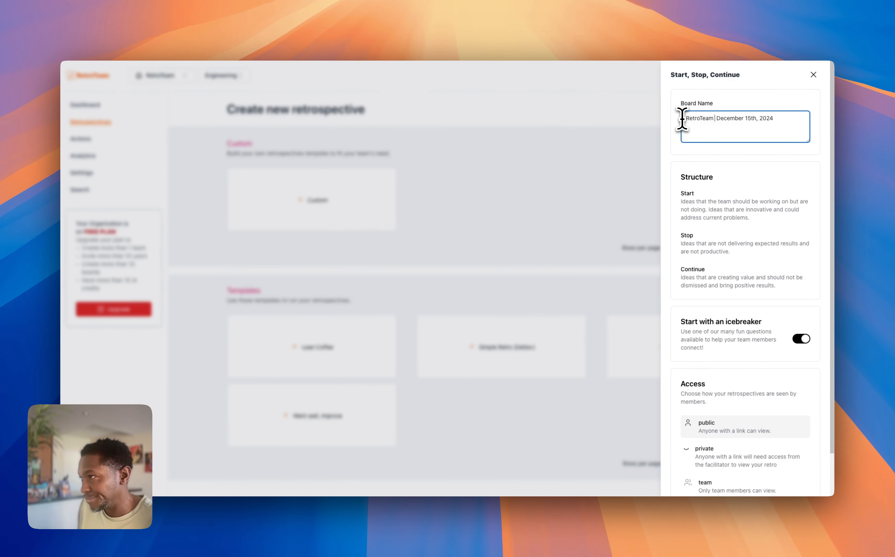
{"action": "key", "text": "Delete"}
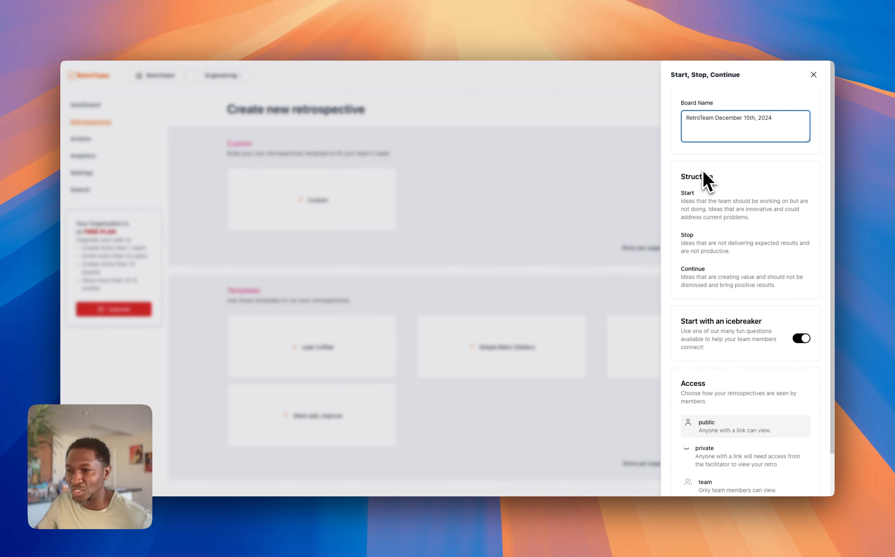
{"action": "scroll", "coordinate": [769, 280], "scroll_direction": "down", "scroll_amount": 2}
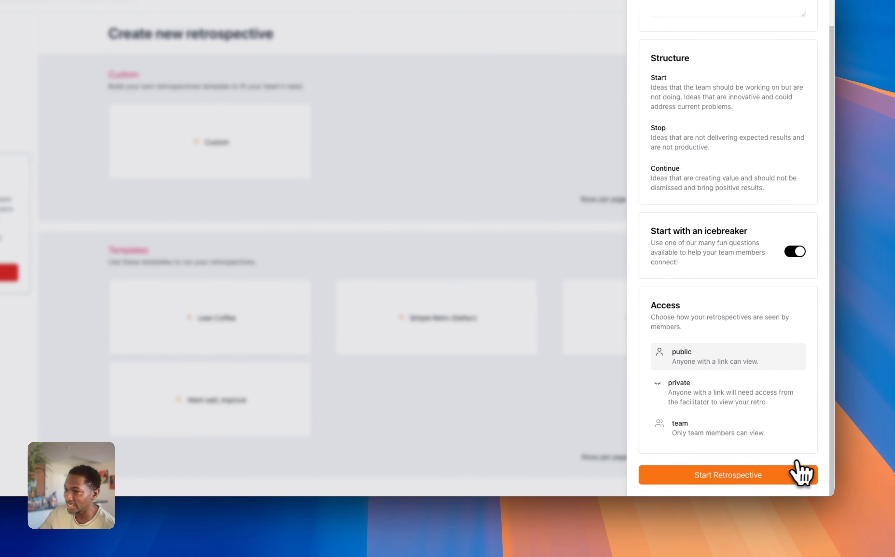
{"action": "left_click", "coordinate": [799, 479]}
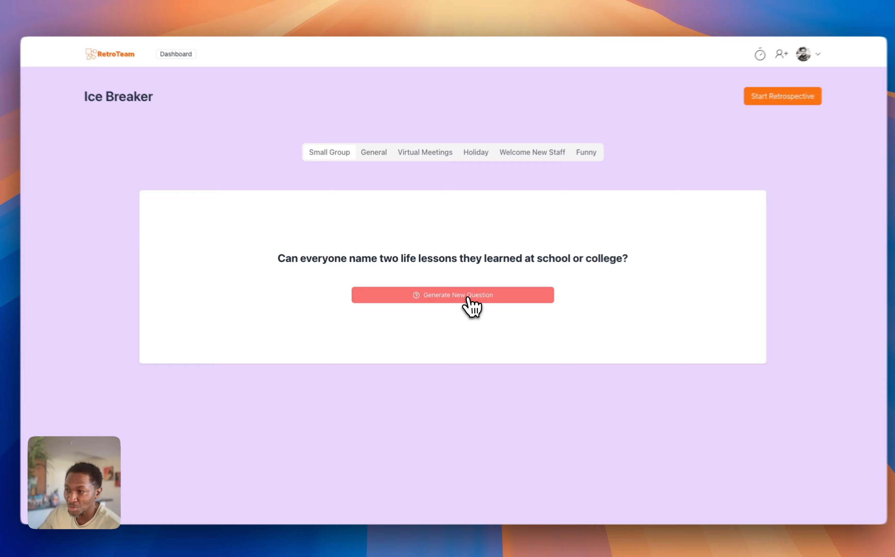
Step: Generate new Small Group icebreaker questions three times
{"action": "left_click", "coordinate": [458, 293]}
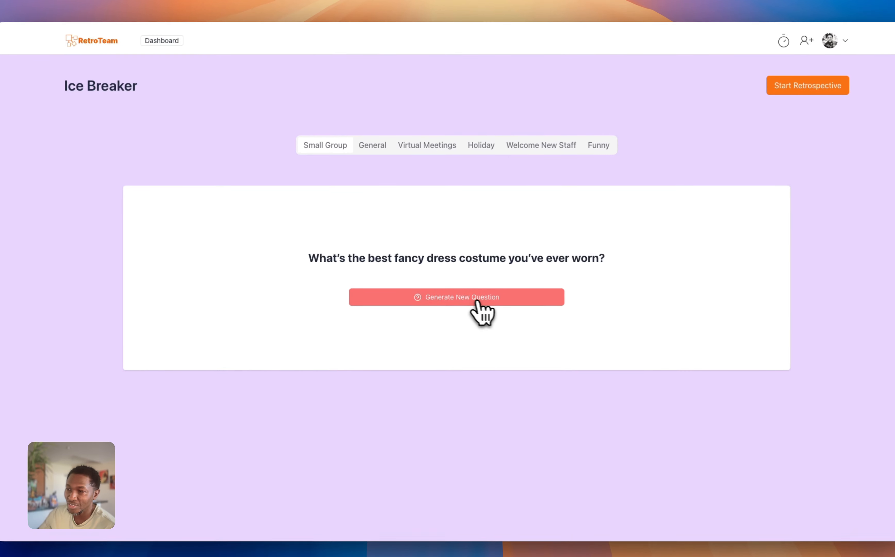
{"action": "left_click", "coordinate": [469, 300]}
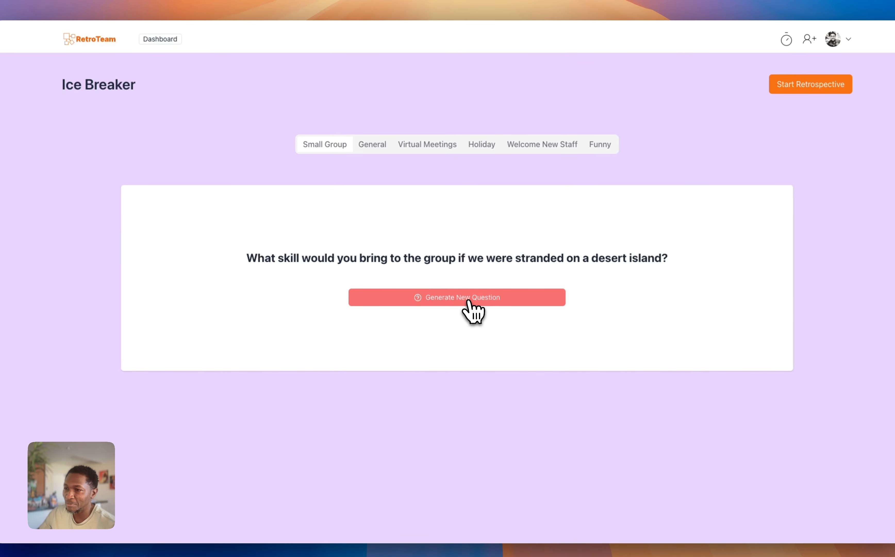
{"action": "left_click", "coordinate": [469, 301]}
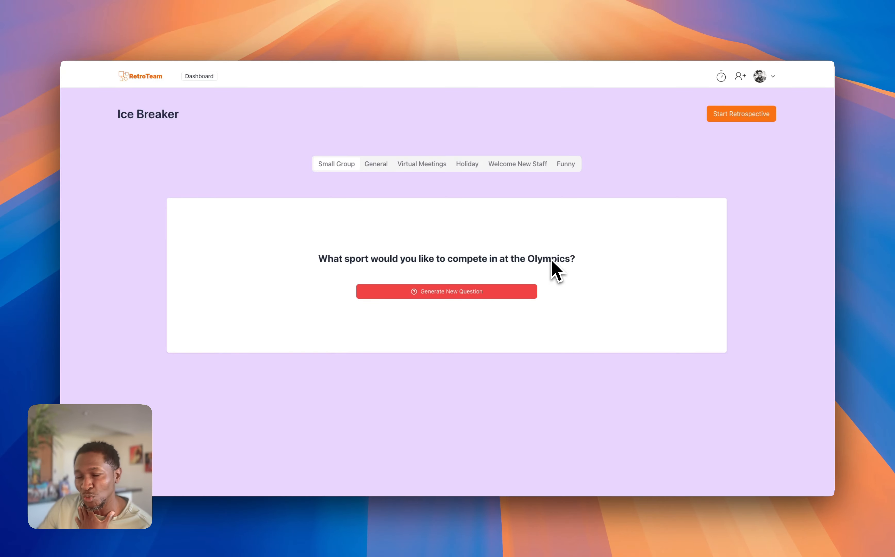
Step: Browse the icebreaker categories from General through Funny, and generate new questions in the Funny category
{"action": "left_click", "coordinate": [375, 164]}
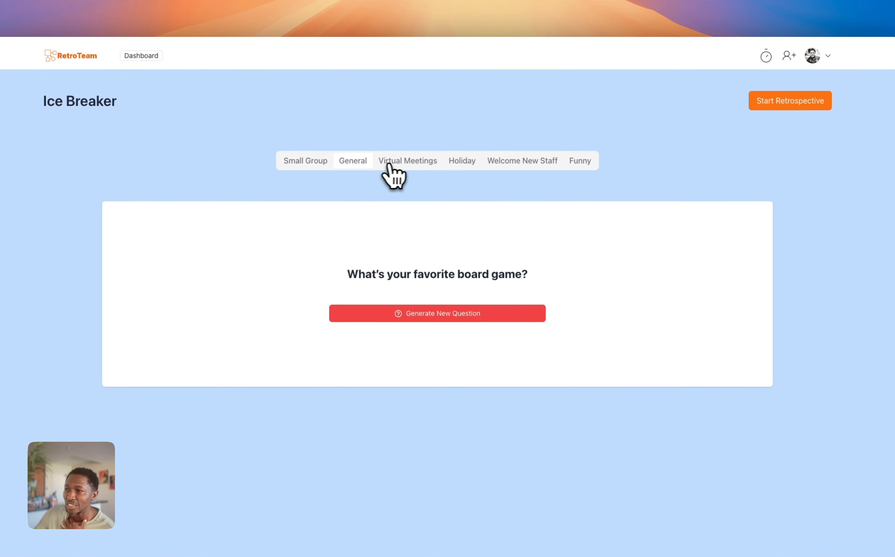
{"action": "left_click", "coordinate": [397, 164]}
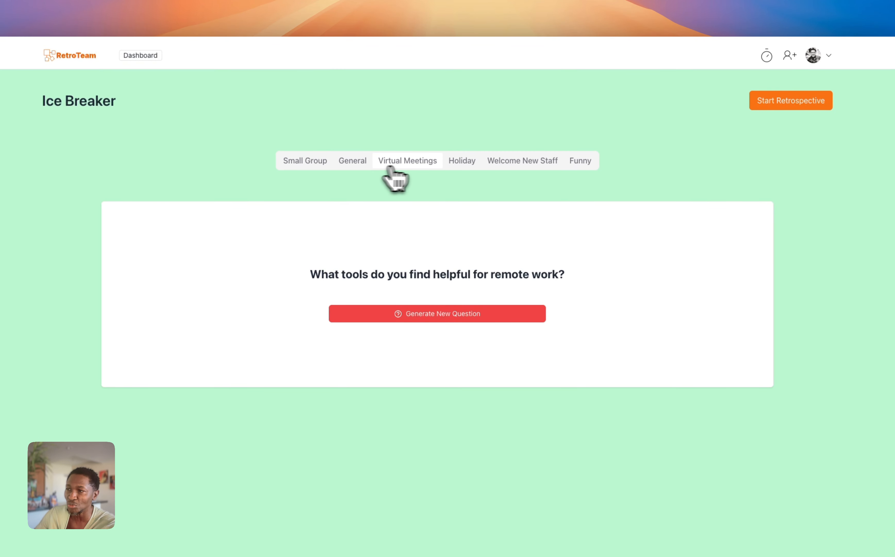
{"action": "left_click", "coordinate": [464, 165]}
{"action": "left_click", "coordinate": [519, 167]}
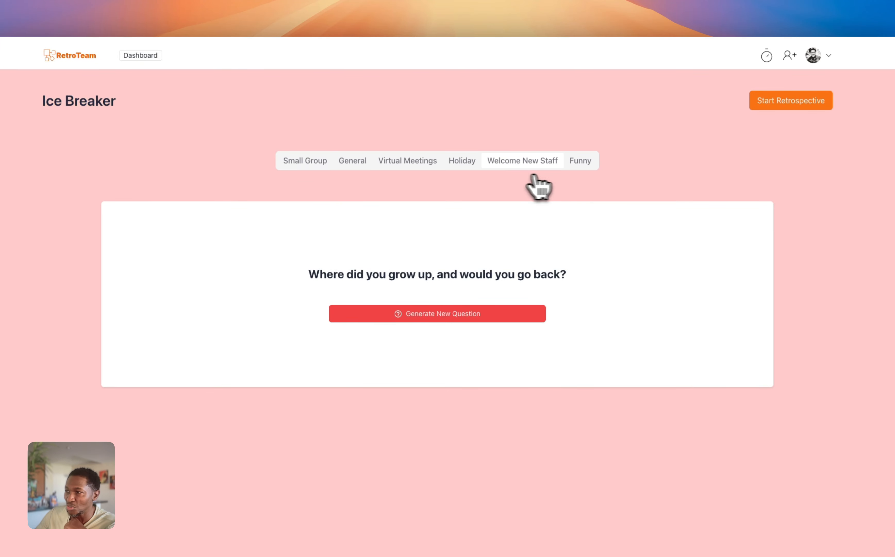
{"action": "left_click", "coordinate": [582, 164]}
{"action": "left_click", "coordinate": [455, 316]}
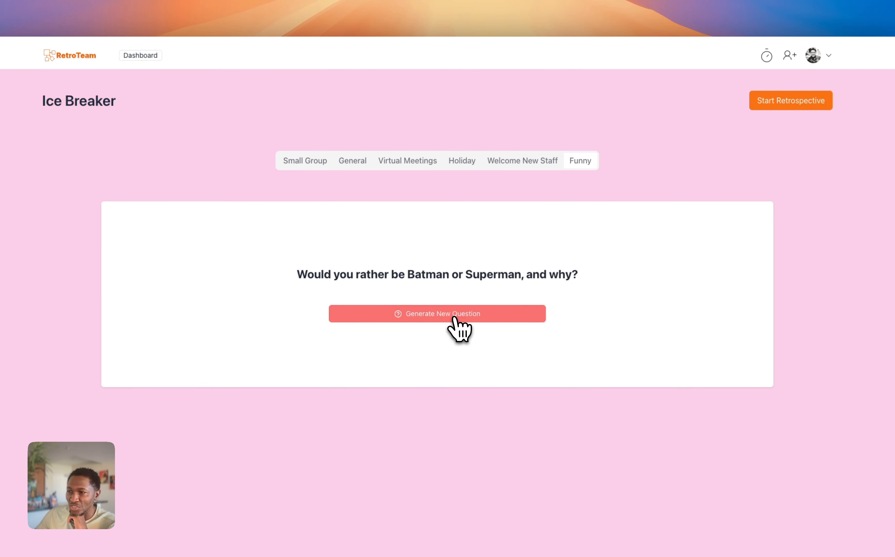
{"action": "left_click", "coordinate": [456, 318]}
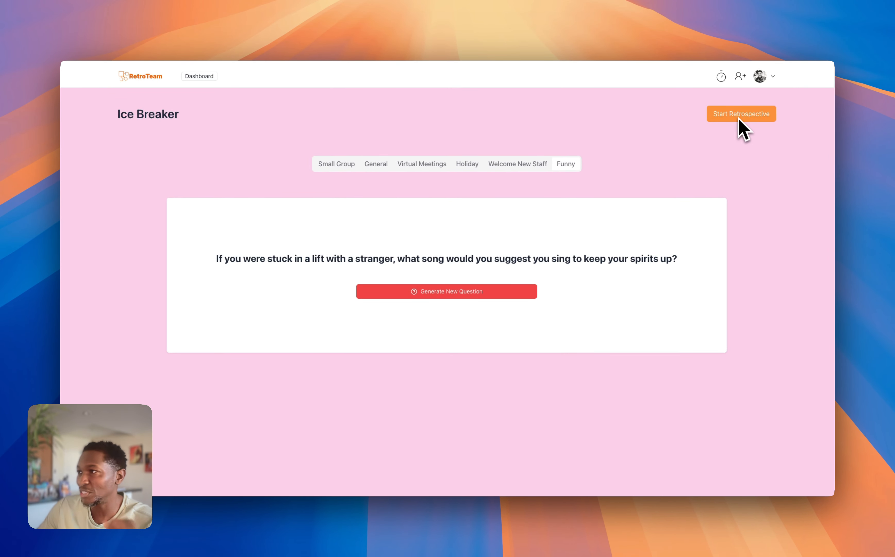
Step: Run a countdown timer of less than one minute with the Telephone Ring sound, and dismiss the timer
{"action": "left_click", "coordinate": [722, 77]}
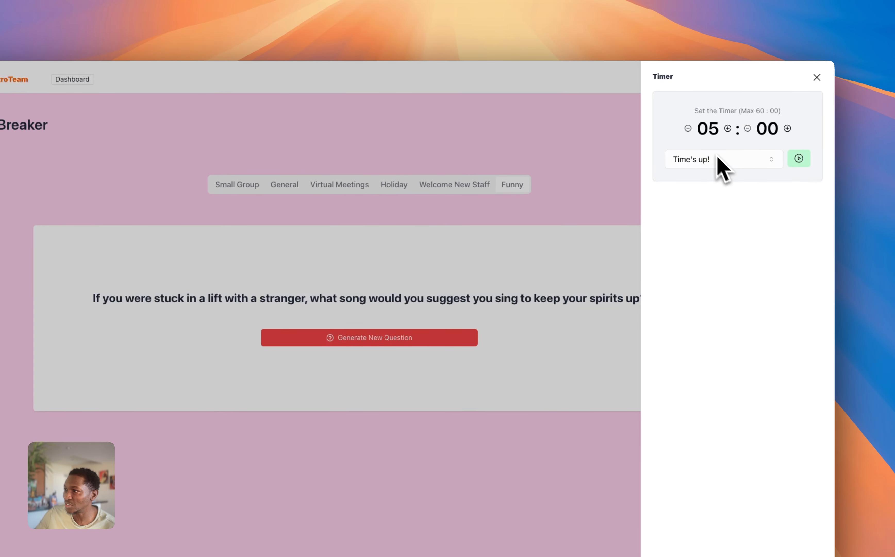
{"action": "left_click", "coordinate": [688, 128]}
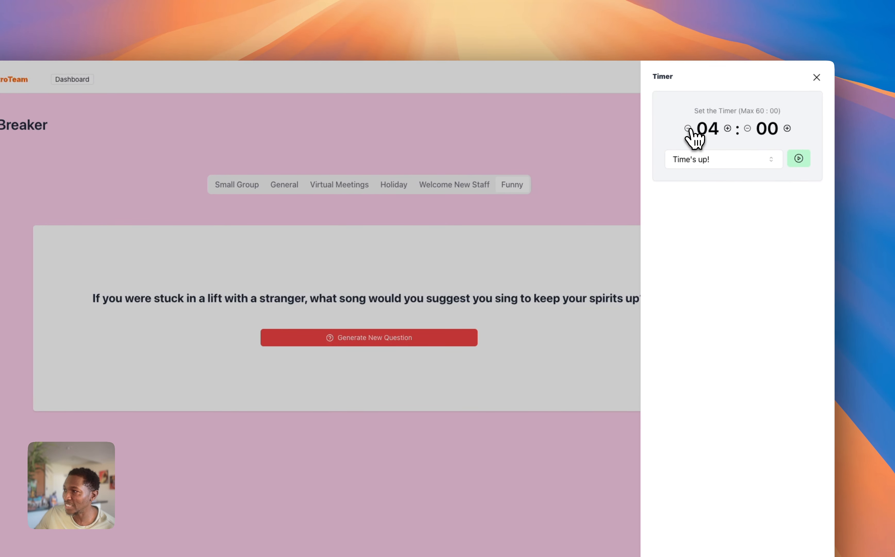
{"action": "left_click", "coordinate": [747, 158]}
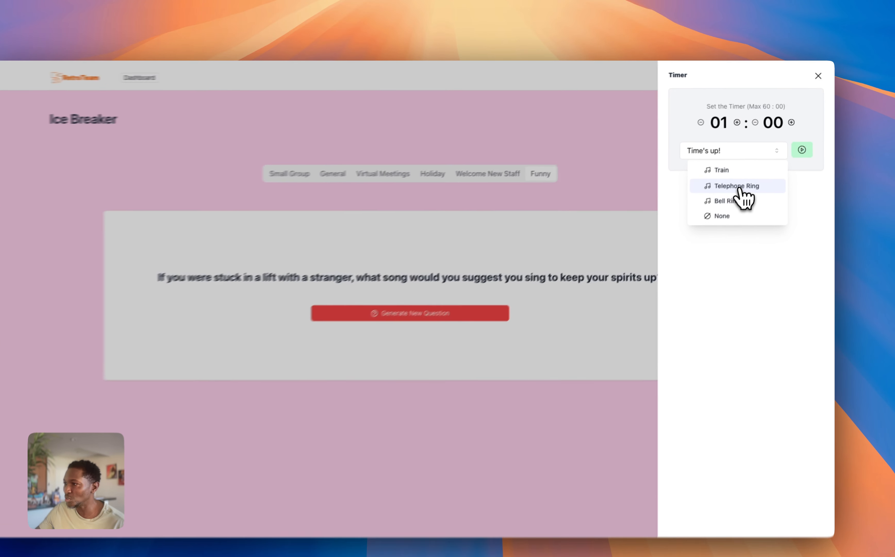
{"action": "left_click", "coordinate": [738, 186]}
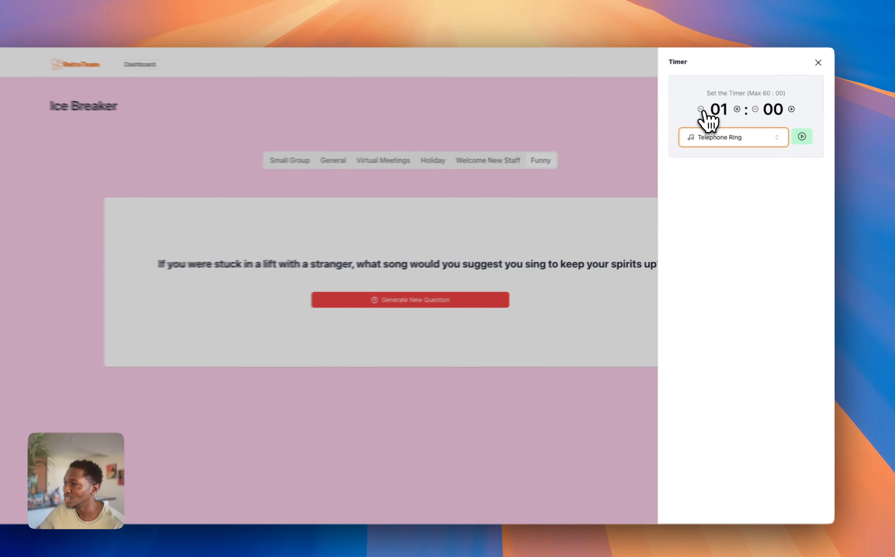
{"action": "left_click", "coordinate": [712, 117]}
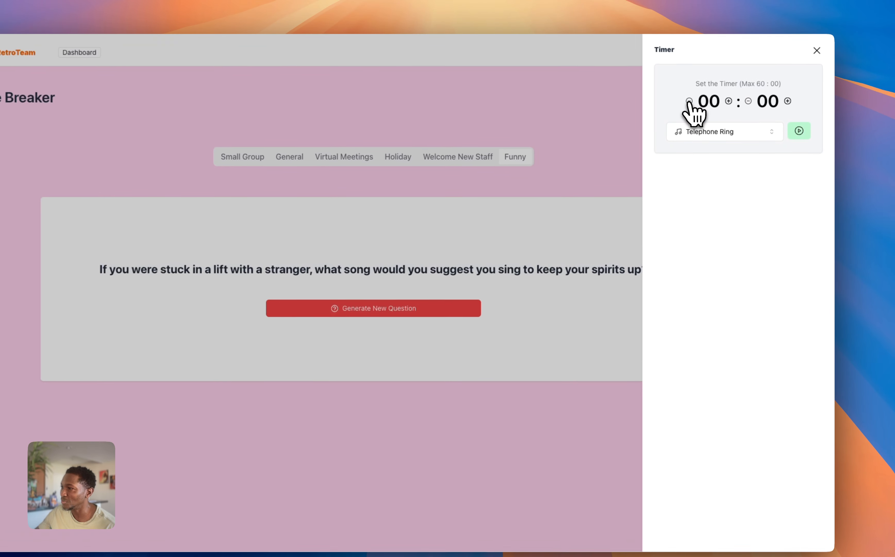
{"action": "left_click", "coordinate": [788, 103]}
{"action": "left_click", "coordinate": [799, 132]}
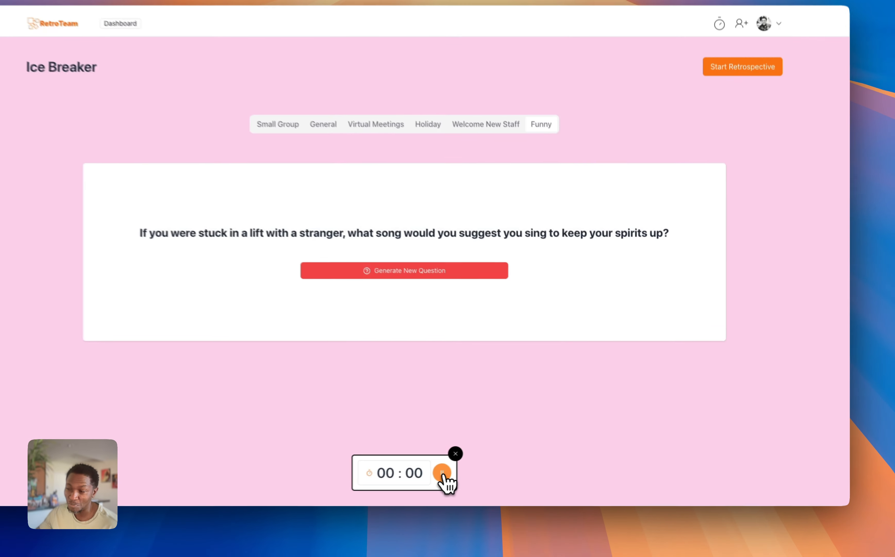
{"action": "left_click", "coordinate": [478, 467]}
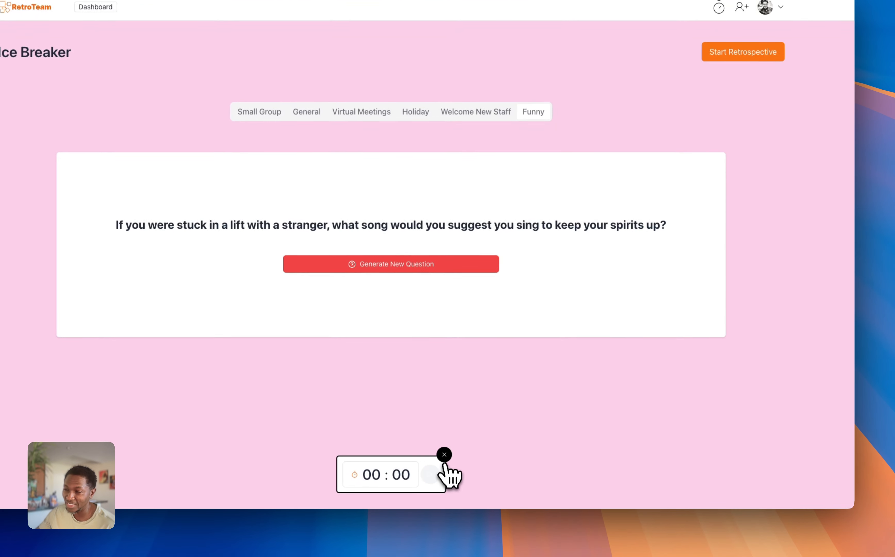
{"action": "left_click", "coordinate": [444, 456]}
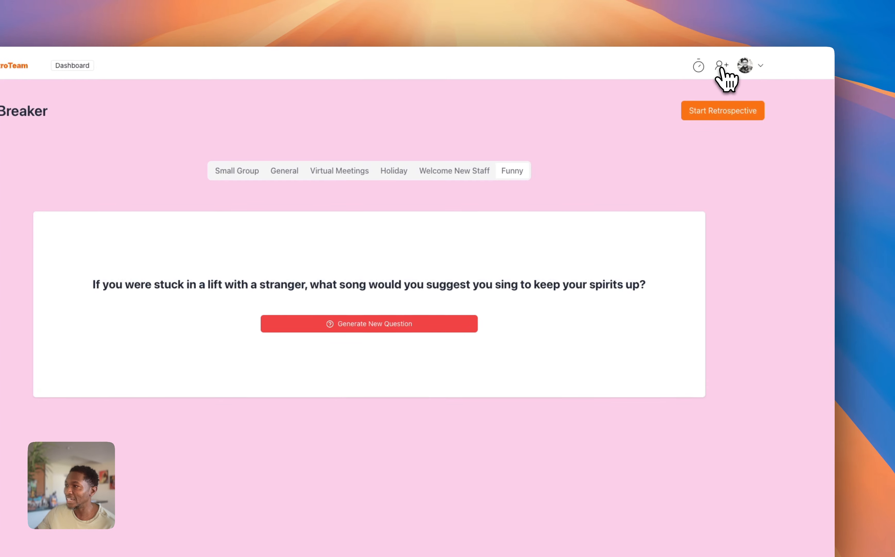
Step: Copy the retrospective's share link, fill in an invitee's e-mail with the Member role, and close the members list without sending the invite
{"action": "left_click", "coordinate": [721, 66]}
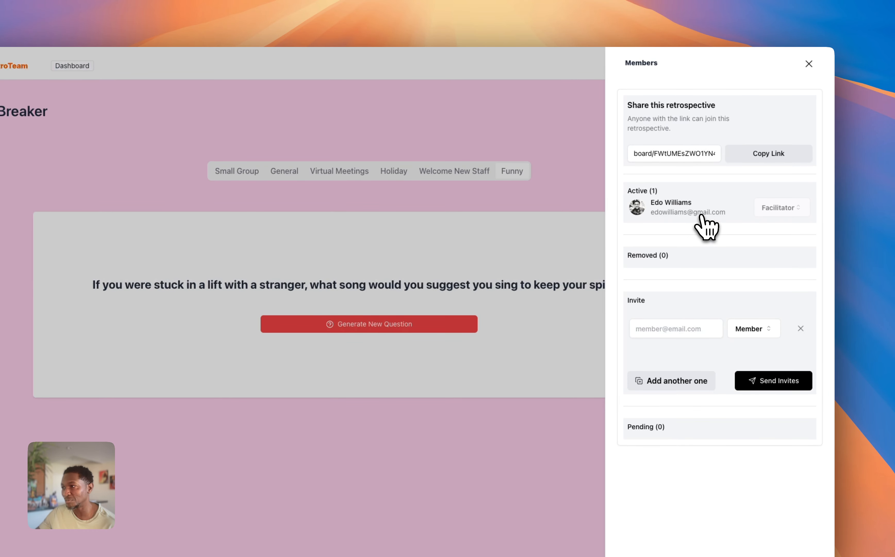
{"action": "left_click", "coordinate": [773, 155]}
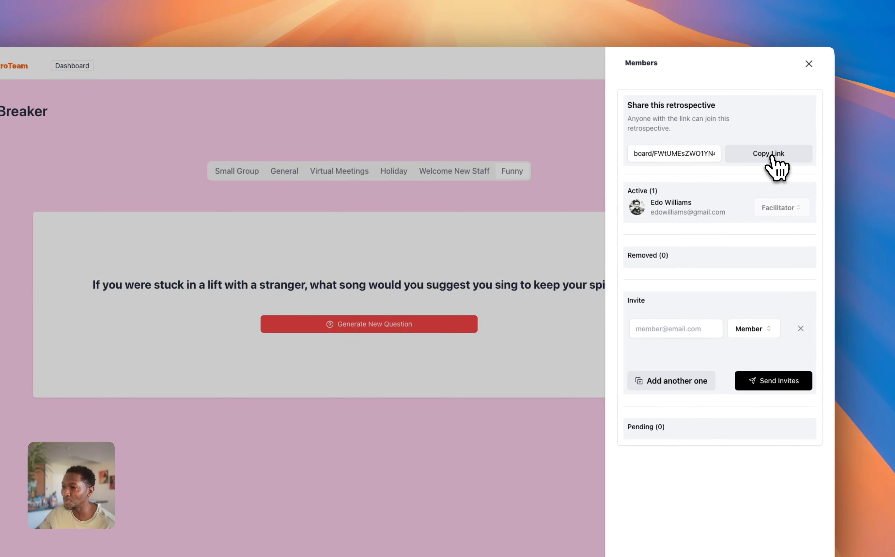
{"action": "left_click", "coordinate": [672, 329]}
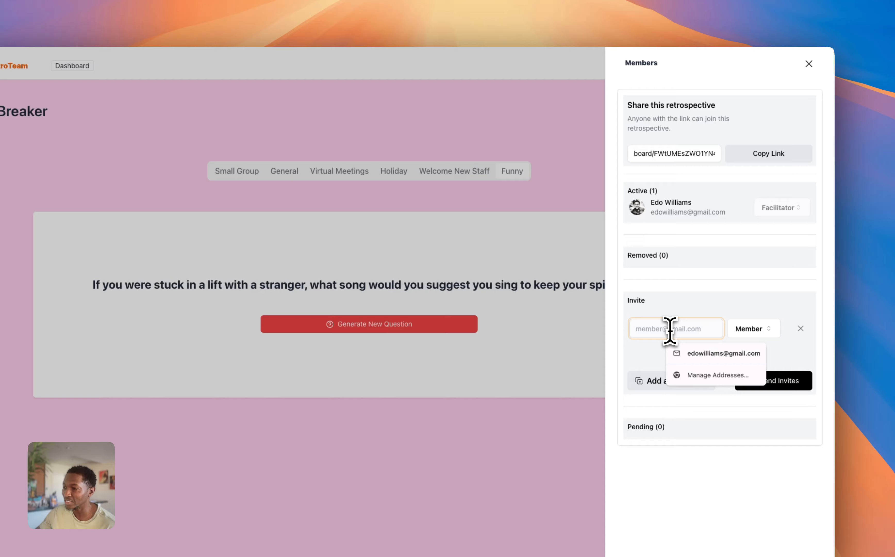
{"action": "left_click", "coordinate": [701, 353]}
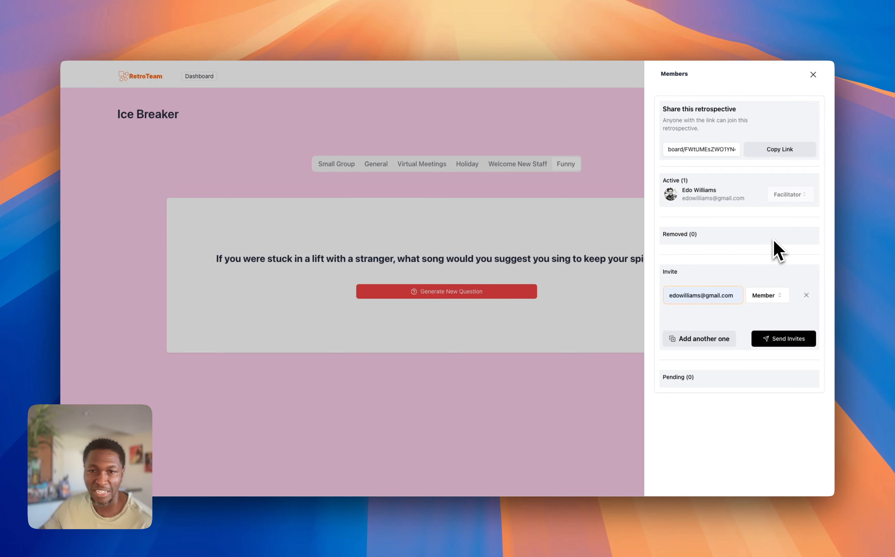
{"action": "left_click", "coordinate": [813, 74]}
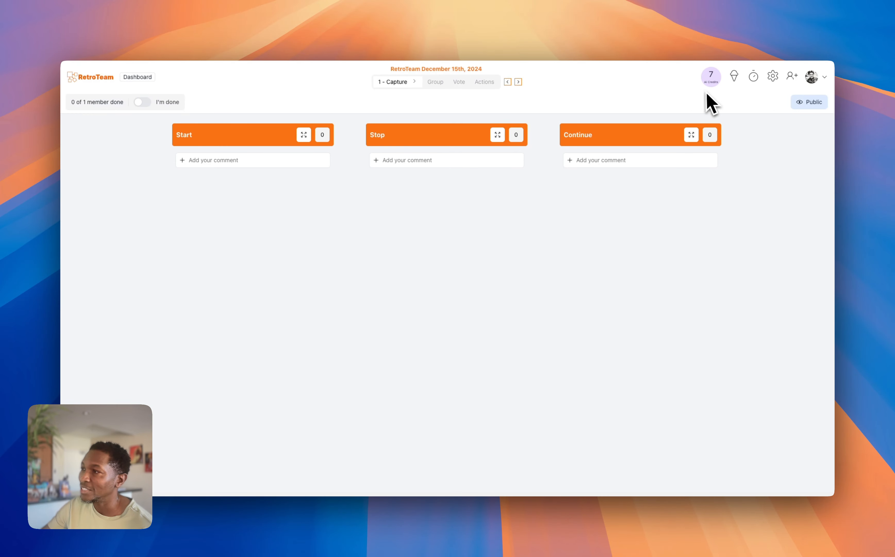
{"action": "double_click", "coordinate": [713, 78]}
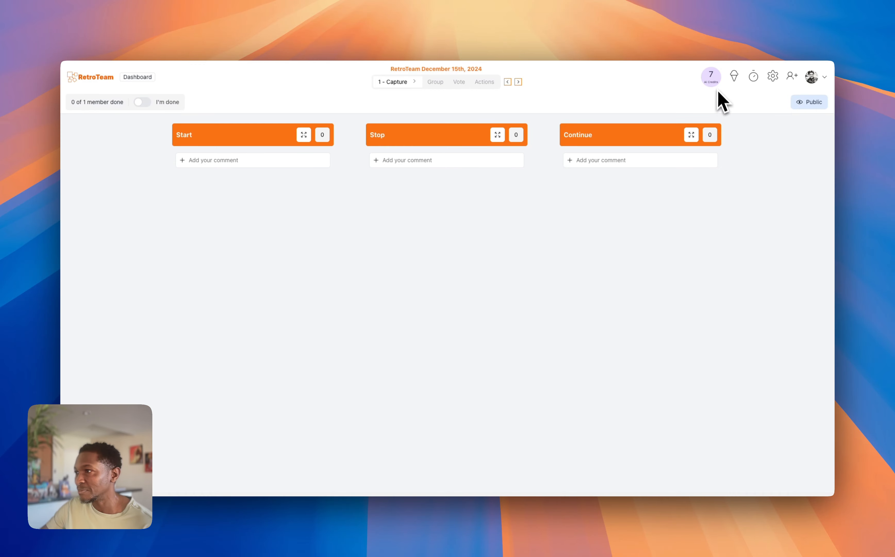
{"action": "double_click", "coordinate": [712, 76]}
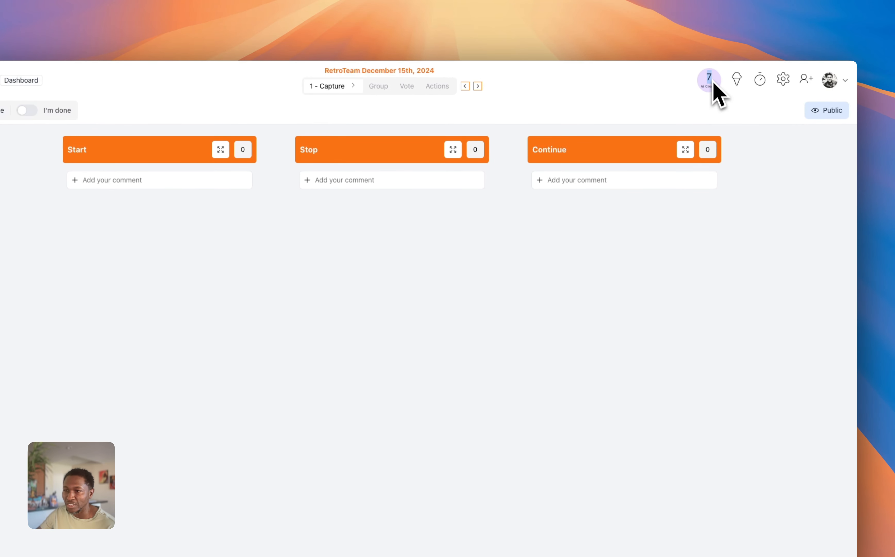
{"action": "left_click", "coordinate": [738, 81]}
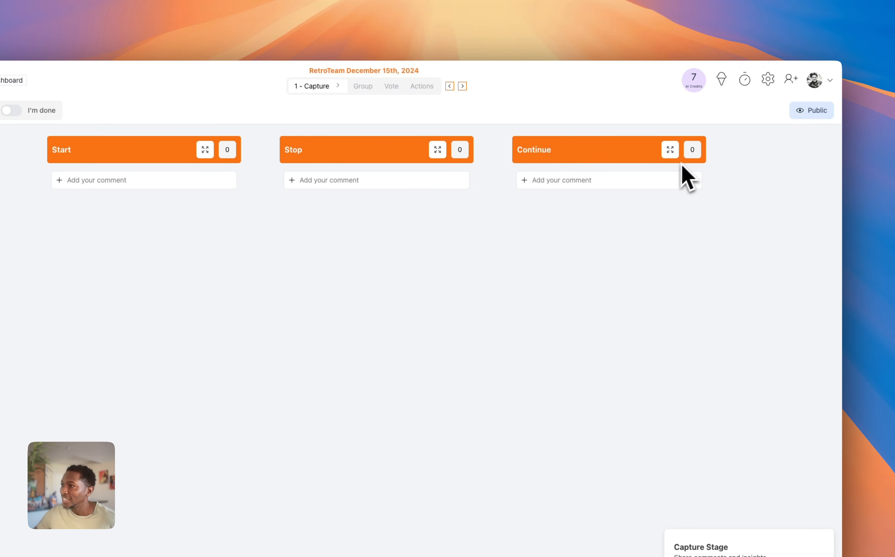
Step: Examine the alarm sound options in the board's timer without starting a countdown
{"action": "left_click", "coordinate": [747, 89]}
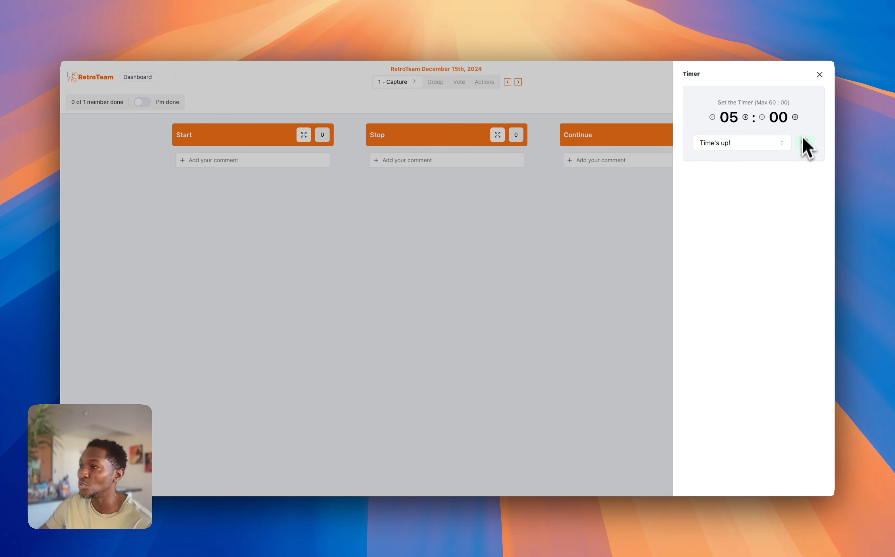
{"action": "left_click", "coordinate": [781, 144]}
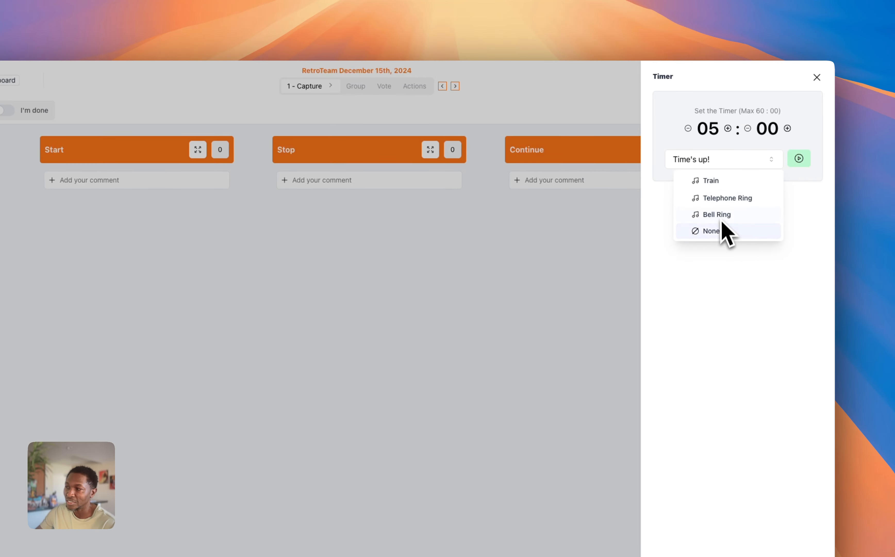
{"action": "left_click", "coordinate": [818, 79]}
{"action": "left_click", "coordinate": [818, 80]}
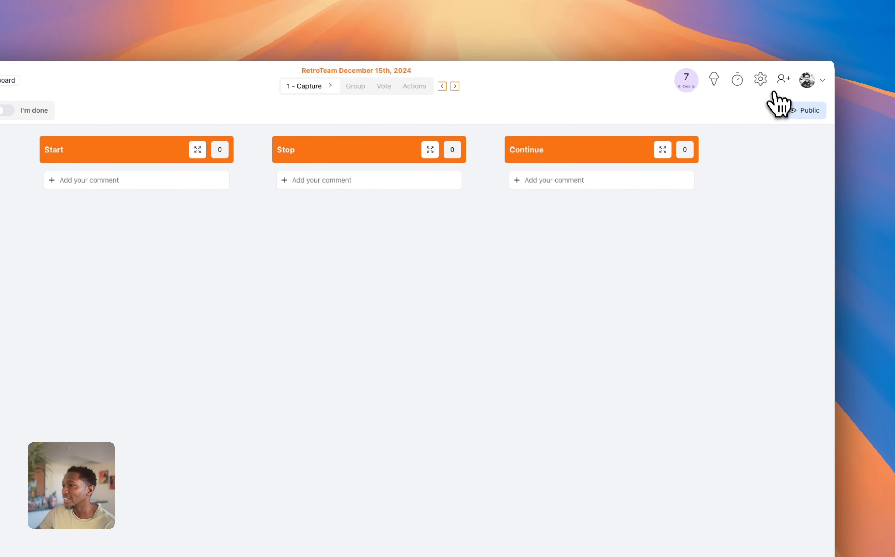
Step: Examine the board settings, including board name, votes per participant, comment author visibility and board privacy, and close them without changes
{"action": "left_click", "coordinate": [761, 80]}
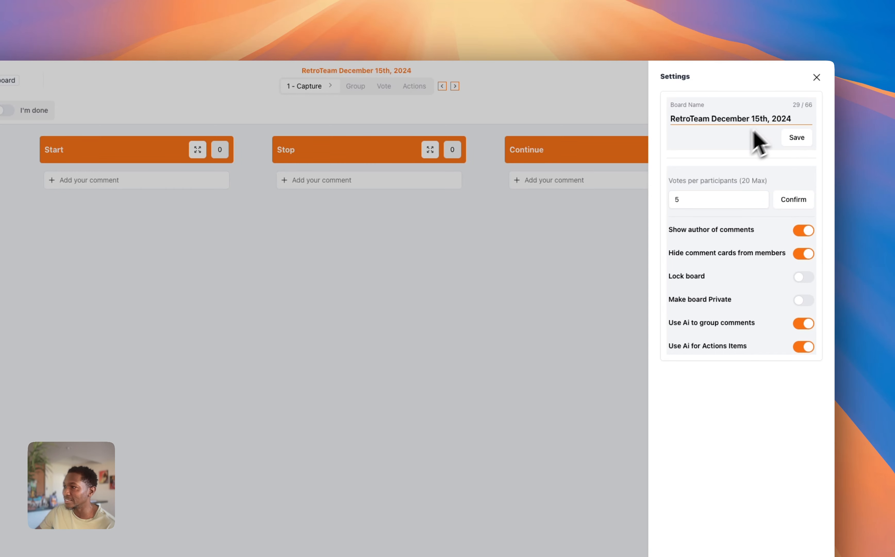
{"action": "left_click_drag", "start_coordinate": [791, 119], "coordinate": [670, 119]}
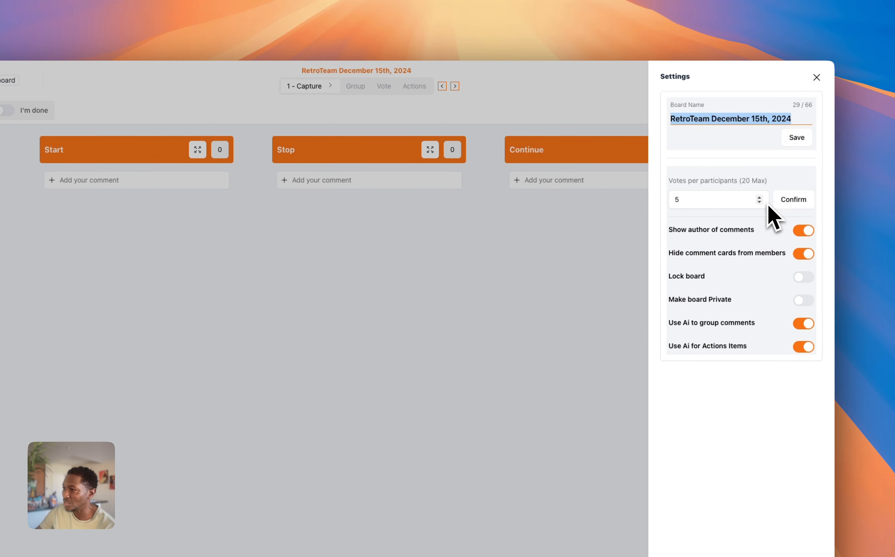
{"action": "left_click_drag", "start_coordinate": [683, 181], "coordinate": [745, 182]}
{"action": "left_click", "coordinate": [755, 182]}
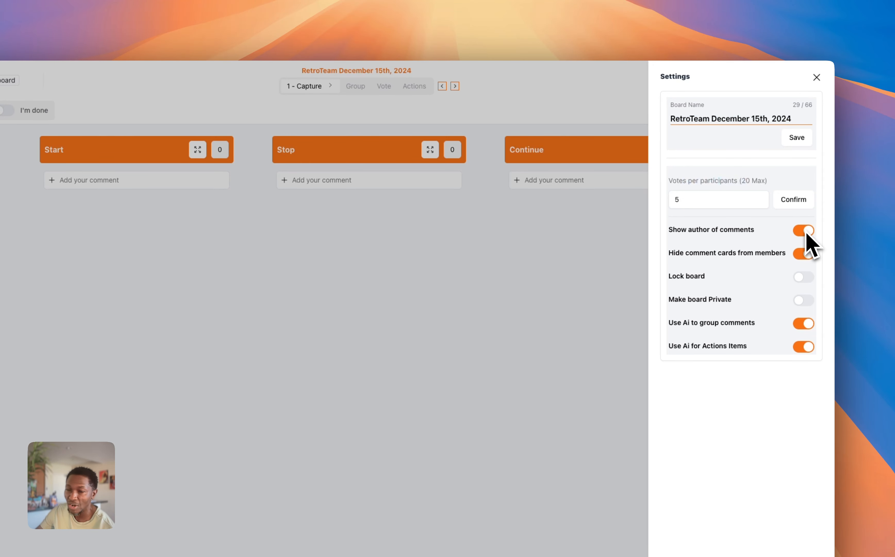
{"action": "left_click_drag", "start_coordinate": [707, 230], "coordinate": [695, 230]}
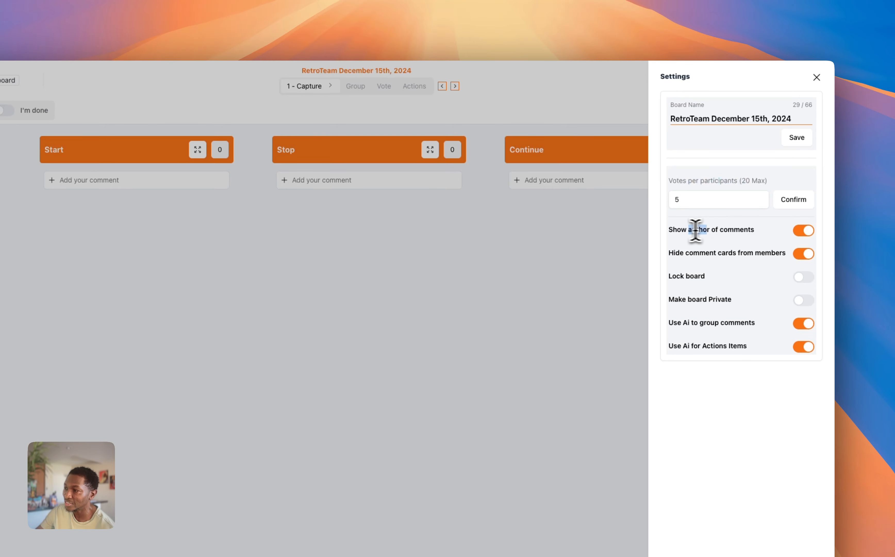
{"action": "left_click", "coordinate": [720, 231]}
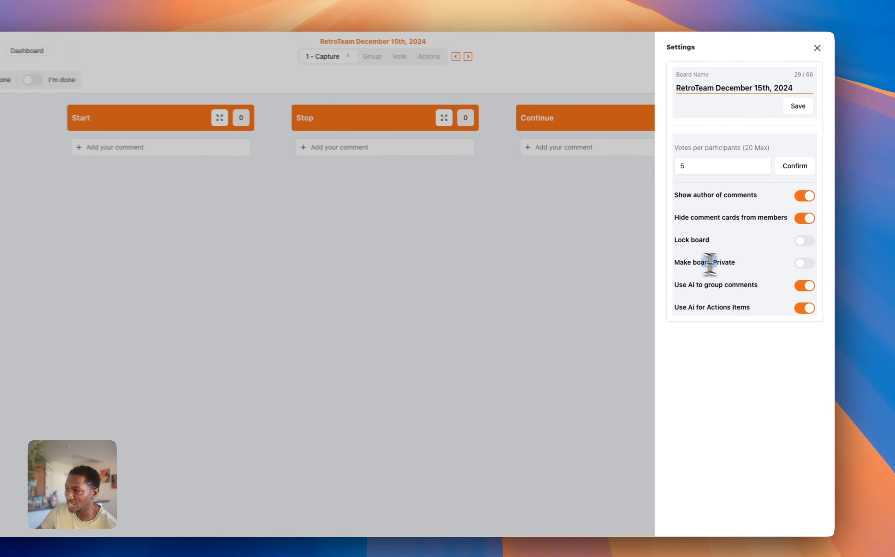
{"action": "left_click_drag", "start_coordinate": [719, 260], "coordinate": [751, 261]}
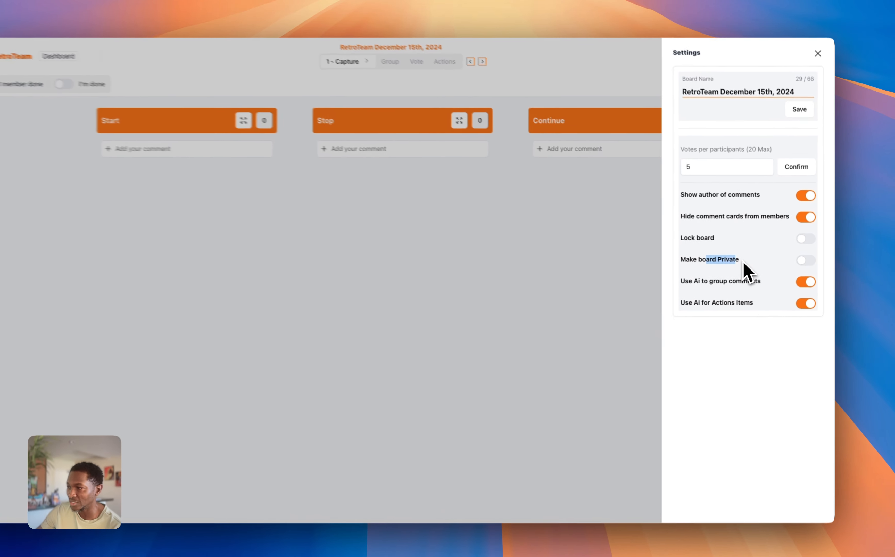
{"action": "left_click", "coordinate": [754, 269]}
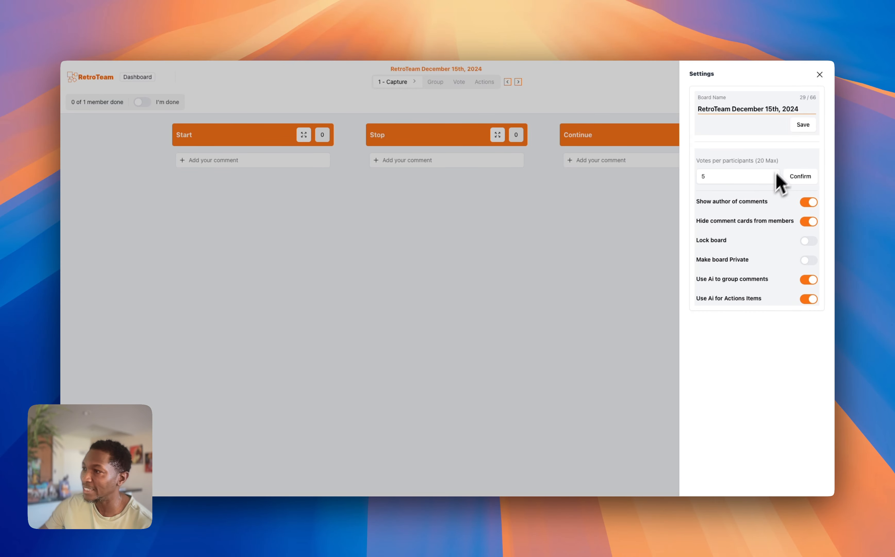
{"action": "left_click", "coordinate": [819, 75]}
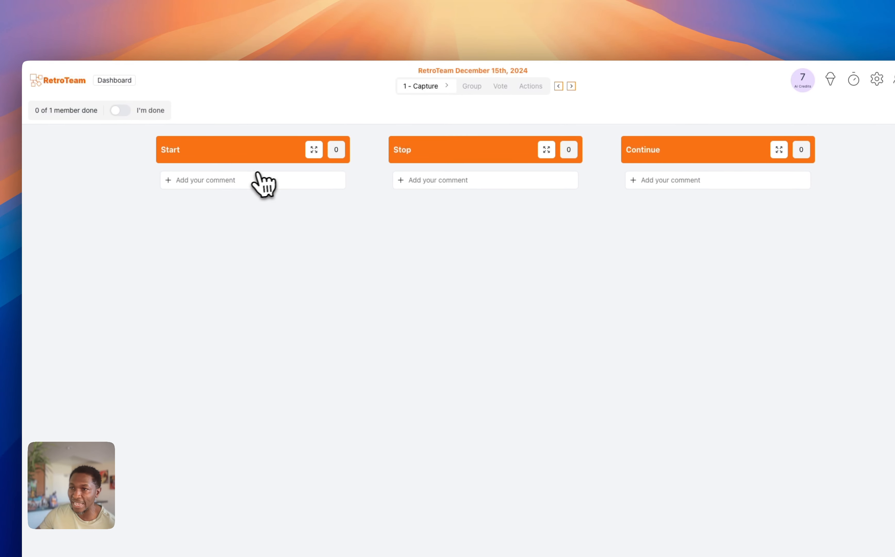
Step: Look through the comments in the columns and set the author of the first Start comment to Anonymous
{"action": "left_click", "coordinate": [233, 184]}
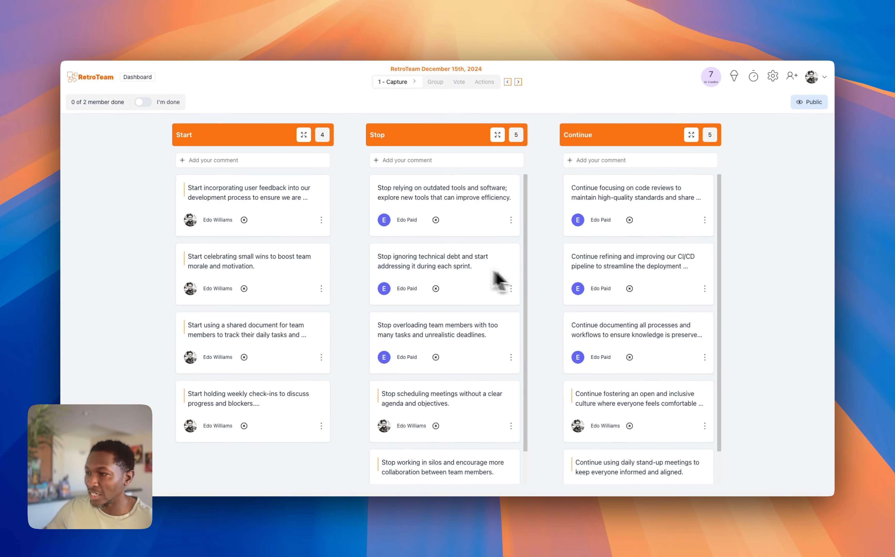
{"action": "scroll", "coordinate": [448, 291], "scroll_direction": "down", "scroll_amount": 2}
{"action": "scroll", "coordinate": [447, 293], "scroll_direction": "up", "scroll_amount": 2}
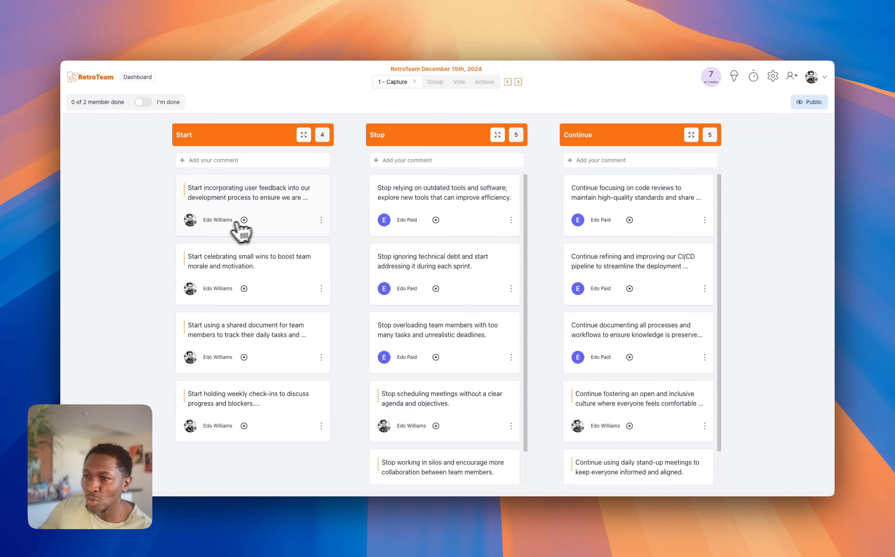
{"action": "left_click", "coordinate": [213, 223]}
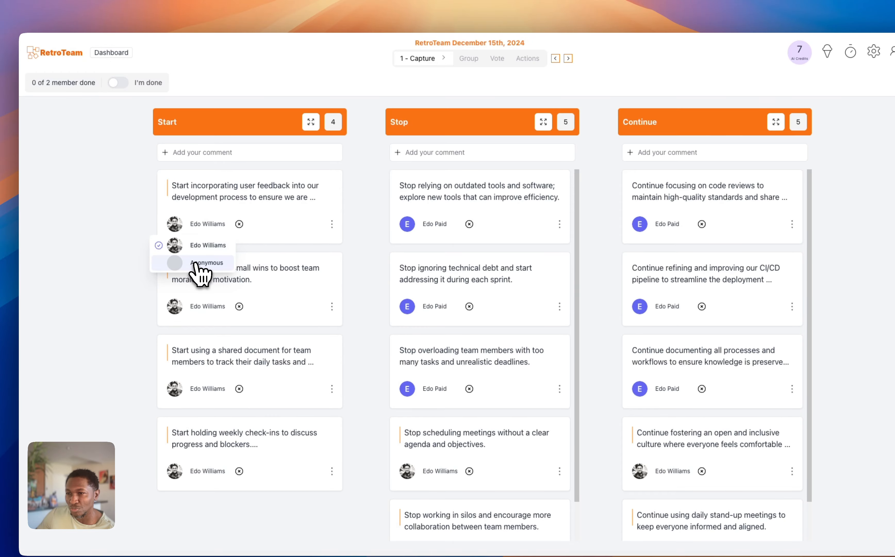
{"action": "left_click", "coordinate": [195, 262]}
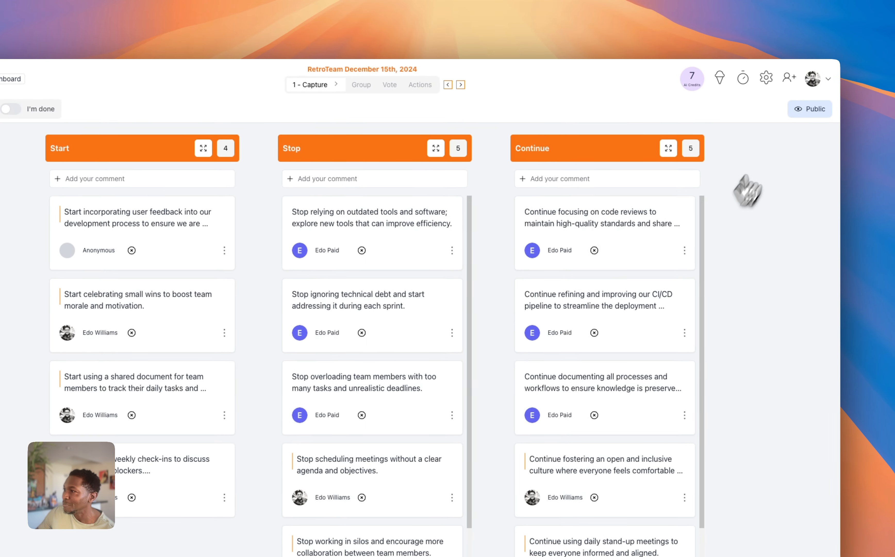
Step: Try hiding the authors of comments in the board settings, turn the author display back on, and close the settings
{"action": "left_click", "coordinate": [766, 78]}
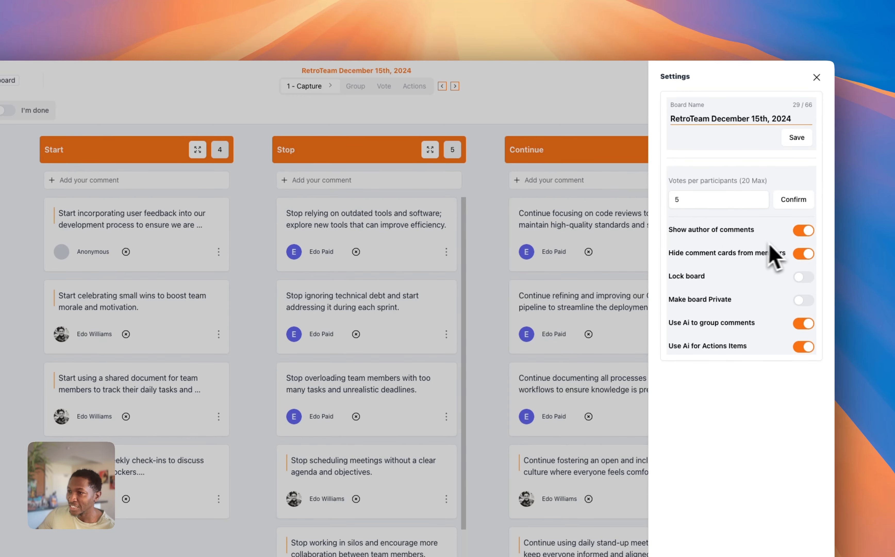
{"action": "left_click", "coordinate": [806, 231]}
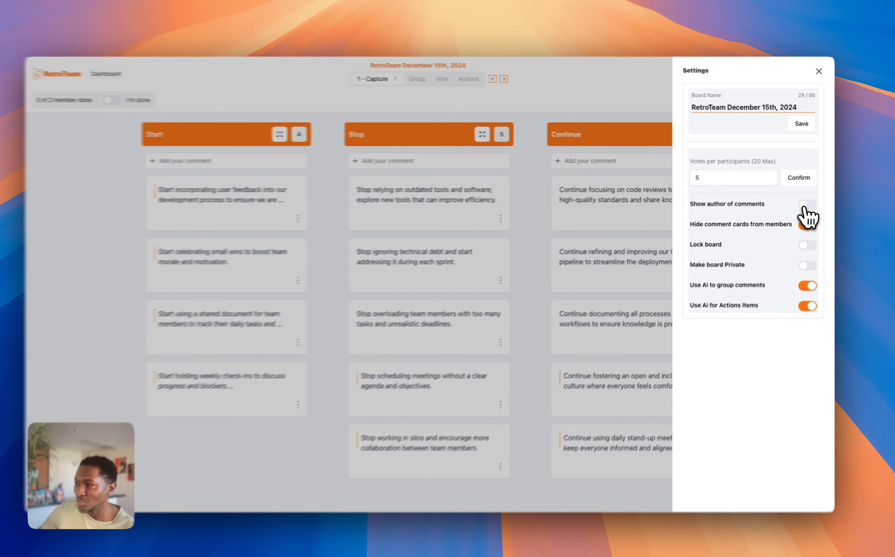
{"action": "left_click", "coordinate": [808, 202]}
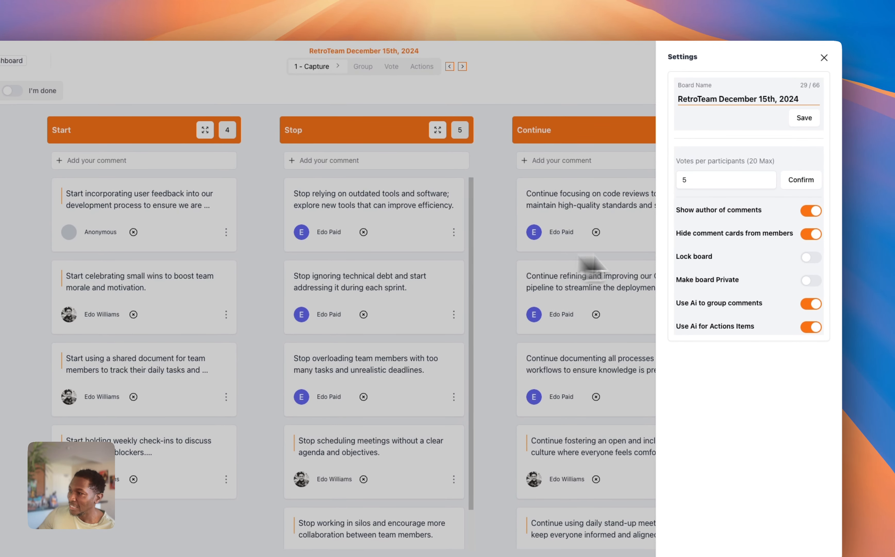
{"action": "left_click_drag", "start_coordinate": [675, 232], "coordinate": [802, 242]}
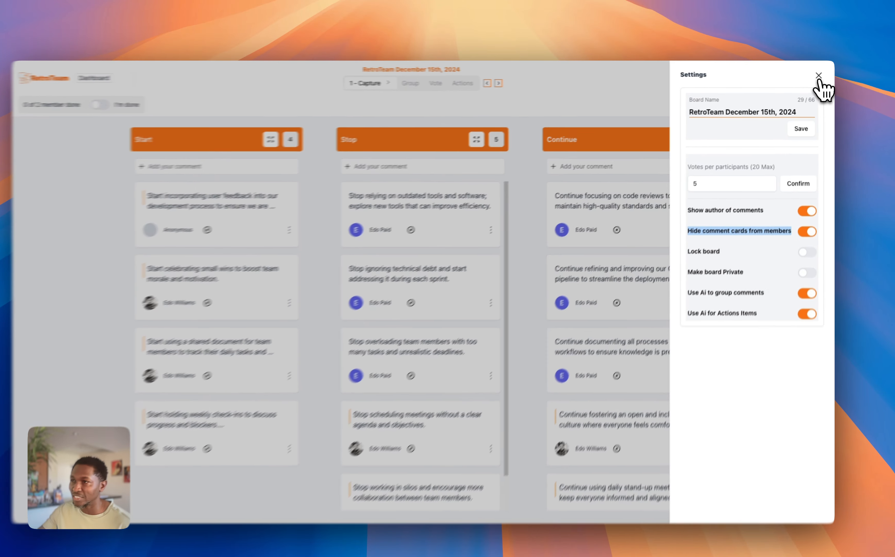
{"action": "left_click", "coordinate": [820, 74]}
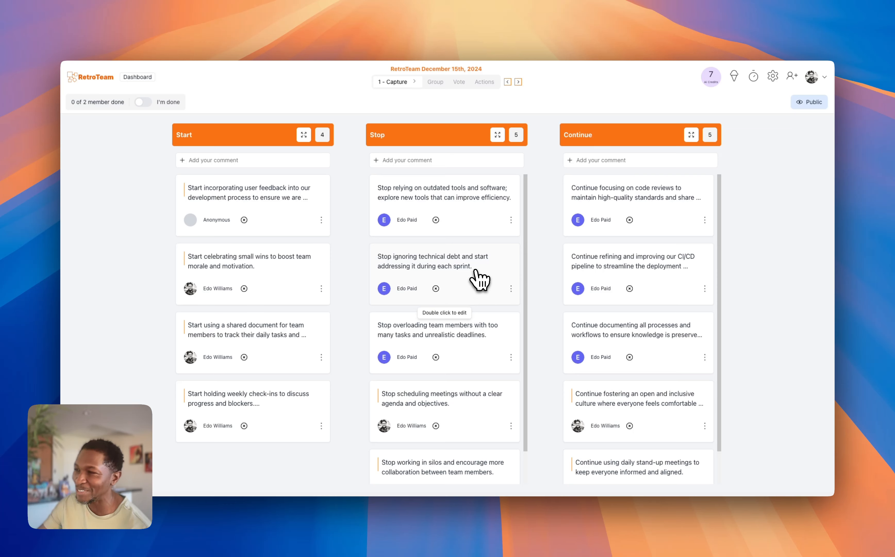
Step: Review the Stop comments and advance the board from Capture to Group so that AI groups the comments
{"action": "scroll", "coordinate": [478, 280], "scroll_direction": "down", "scroll_amount": 1}
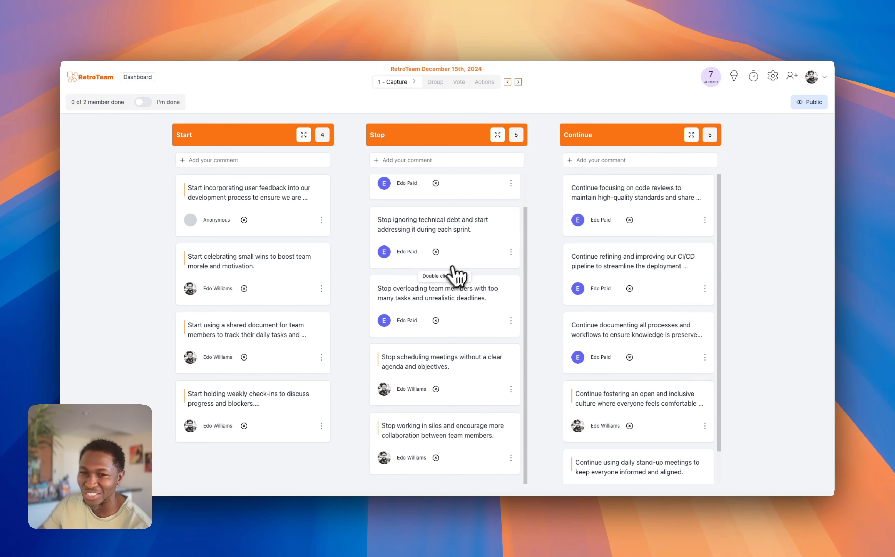
{"action": "scroll", "coordinate": [479, 228], "scroll_direction": "up", "scroll_amount": 1}
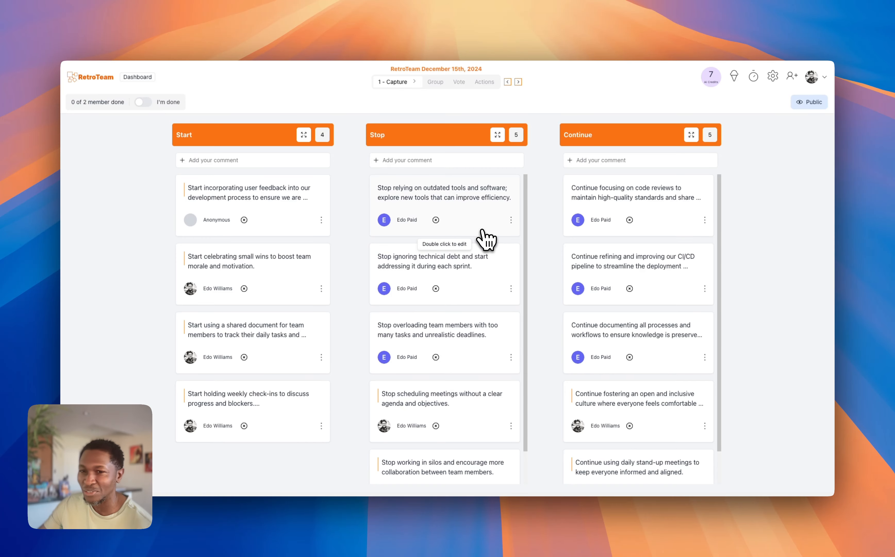
{"action": "left_click", "coordinate": [518, 82]}
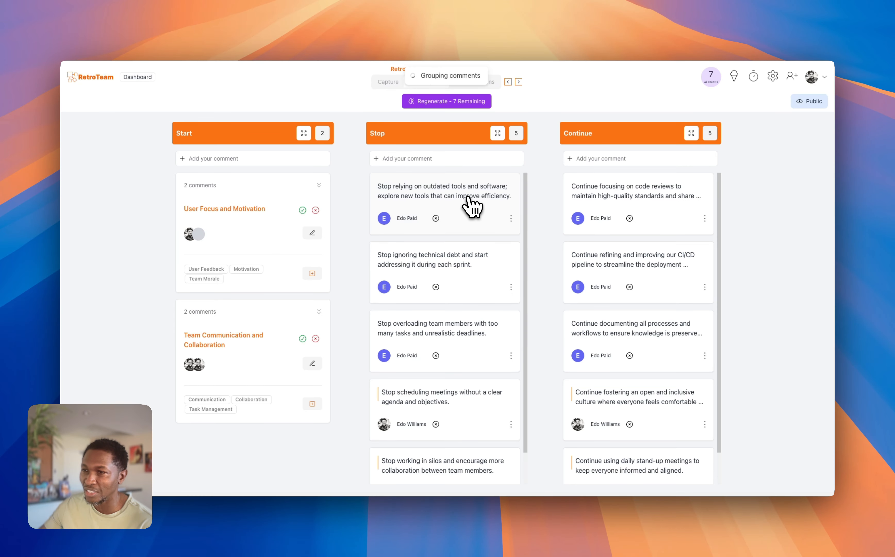
{"action": "scroll", "coordinate": [626, 282], "scroll_direction": "down", "scroll_amount": 2}
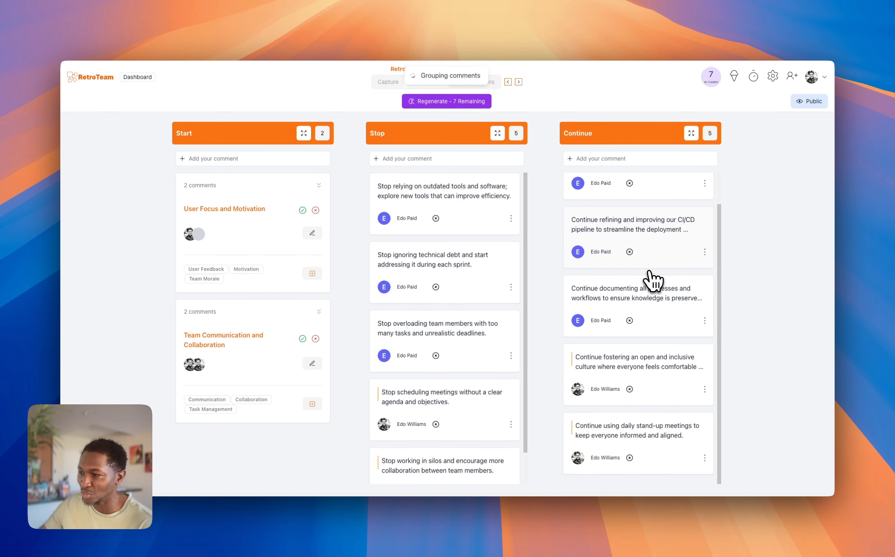
{"action": "scroll", "coordinate": [433, 270], "scroll_direction": "down", "scroll_amount": 2}
{"action": "scroll", "coordinate": [429, 263], "scroll_direction": "up", "scroll_amount": 2}
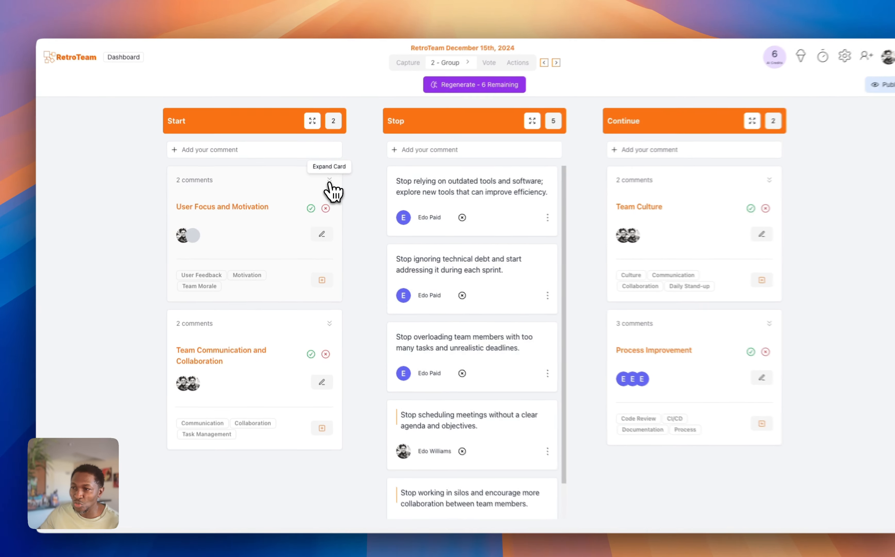
Step: Expand the User Focus and Motivation group in the Start column, accept its suggested title, and collapse the card
{"action": "left_click", "coordinate": [319, 184]}
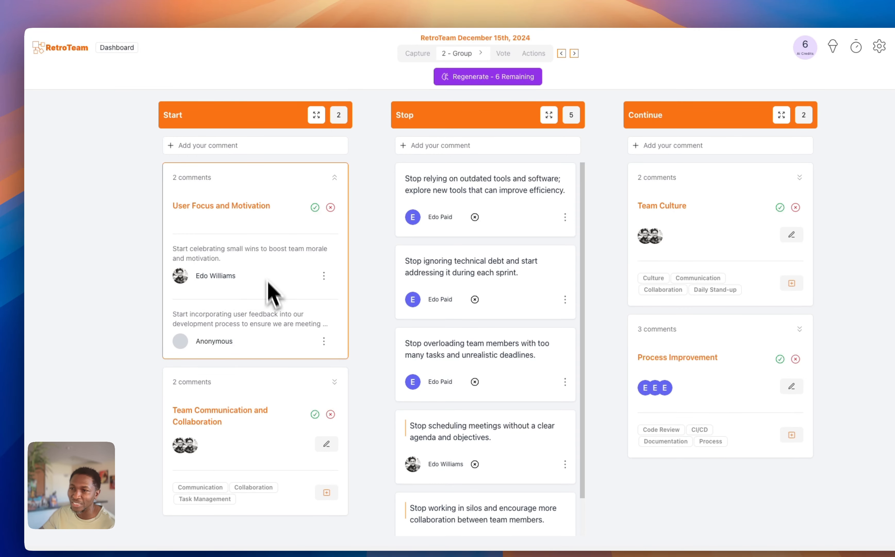
{"action": "left_click", "coordinate": [315, 208]}
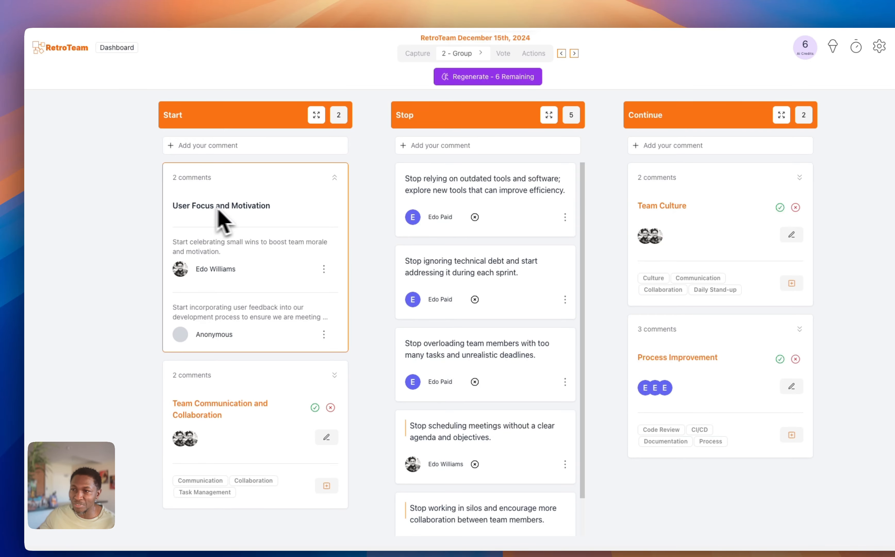
{"action": "left_click_drag", "start_coordinate": [275, 207], "coordinate": [177, 207]}
{"action": "left_click", "coordinate": [182, 207]}
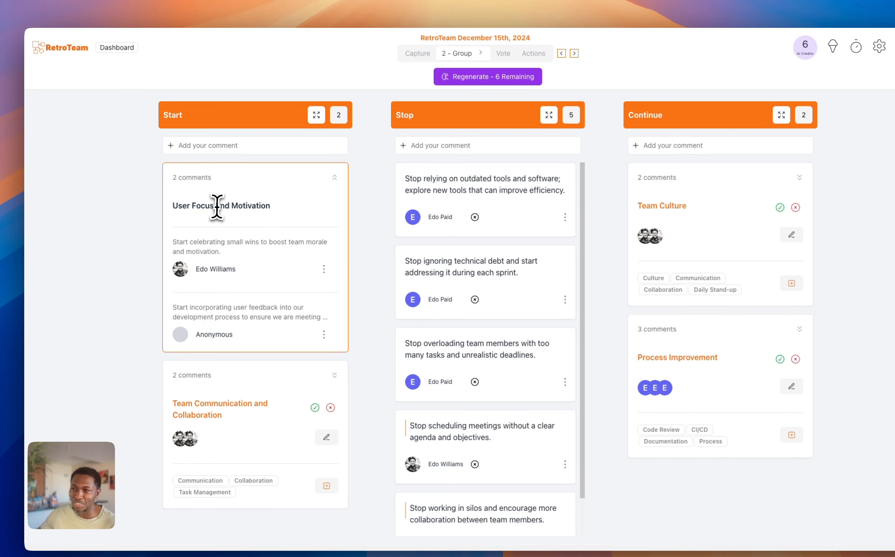
{"action": "left_click", "coordinate": [335, 177]}
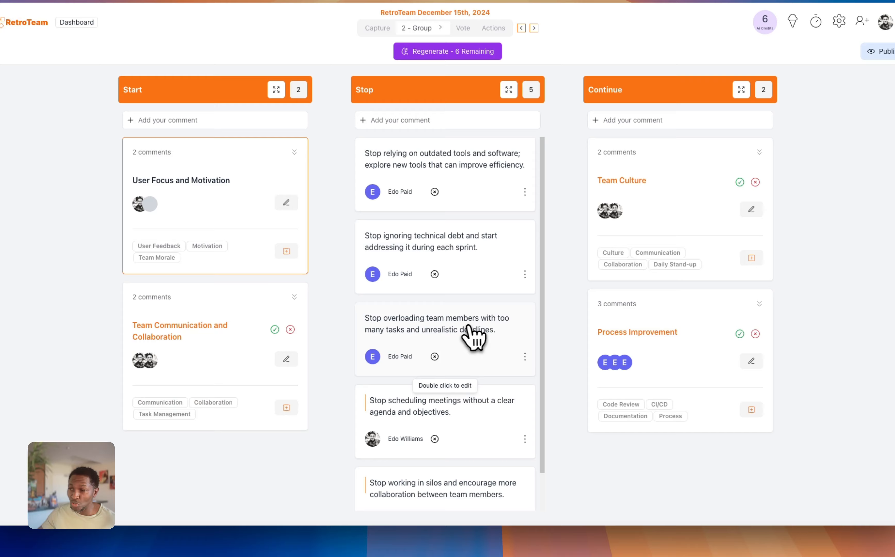
Step: In the Stop column, group overloading team members with technical debt, and working in silos with scheduling meetings, checking the contents of the groups
{"action": "left_click_drag", "start_coordinate": [473, 336], "coordinate": [472, 252]}
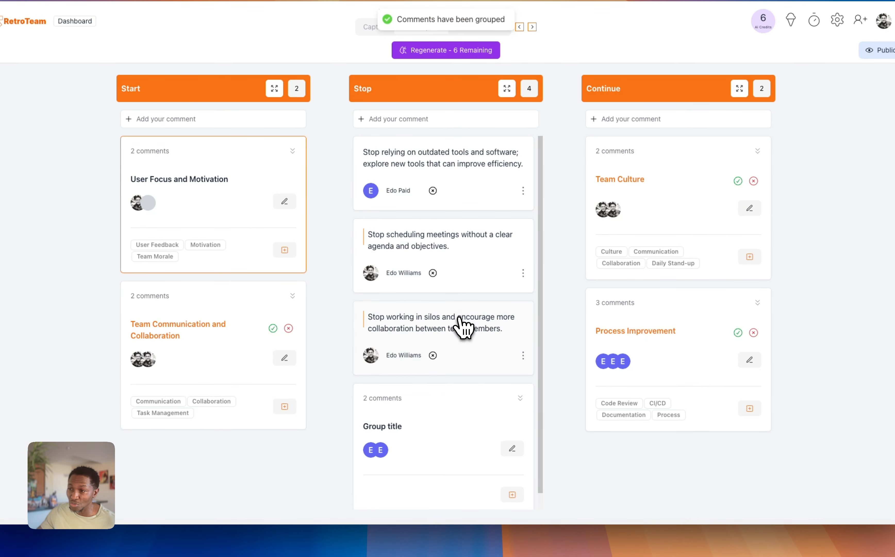
{"action": "left_click_drag", "start_coordinate": [462, 324], "coordinate": [458, 258]}
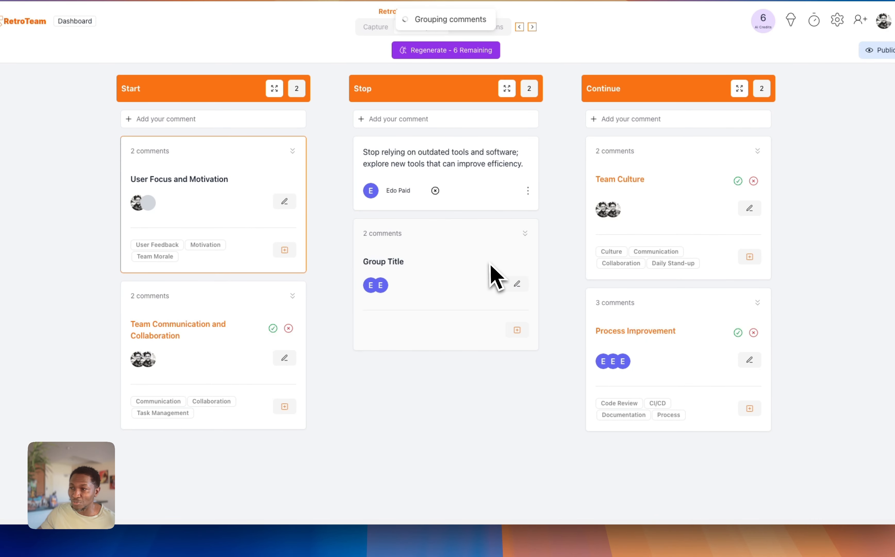
{"action": "left_click", "coordinate": [526, 234]}
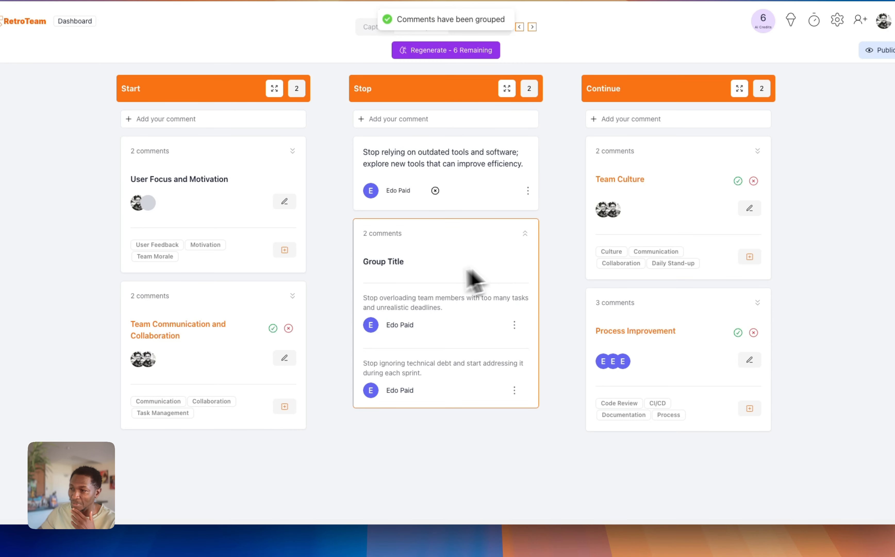
{"action": "left_click", "coordinate": [521, 234]}
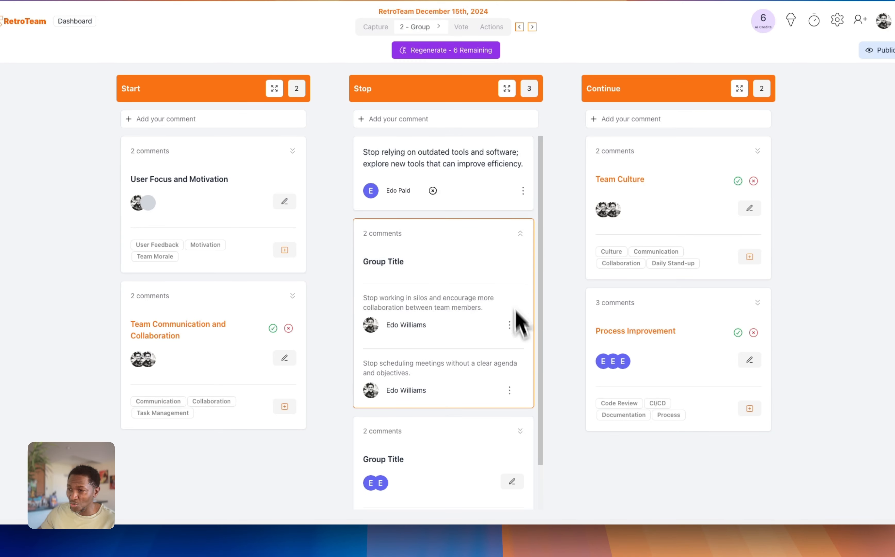
{"action": "left_click", "coordinate": [521, 234]}
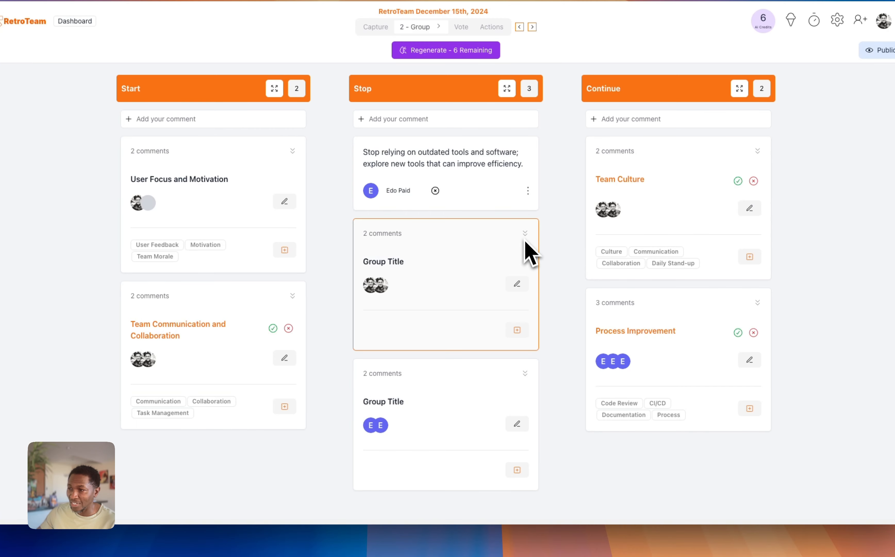
Step: Rename the Stop group containing the silos and meetings comments to "Happy"
{"action": "left_click", "coordinate": [522, 290]}
{"action": "left_click_drag", "start_coordinate": [408, 268], "coordinate": [367, 268]}
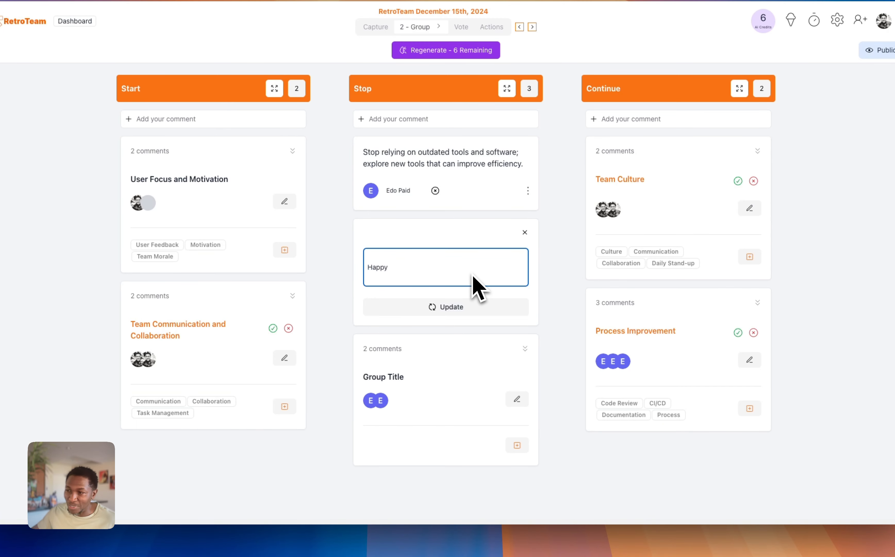
{"action": "left_click", "coordinate": [474, 309]}
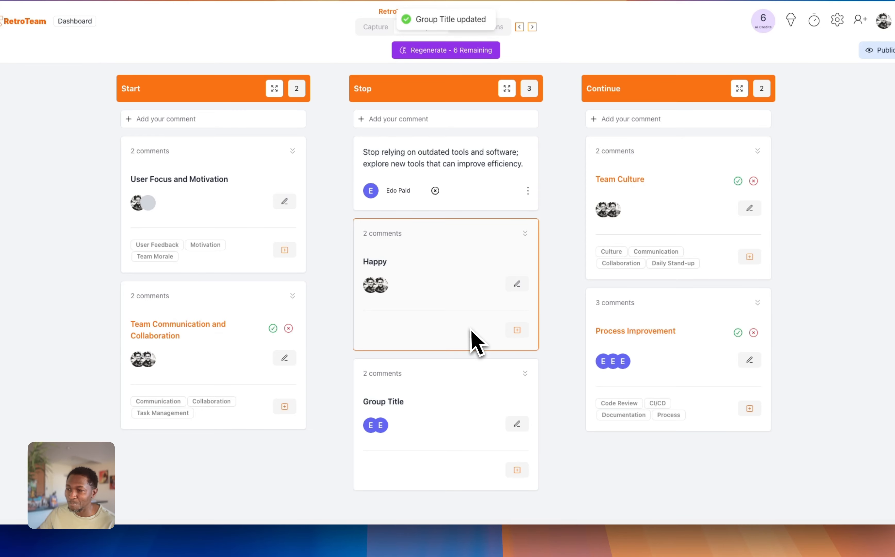
Step: Add the Learnings, Mission and Roles tags to the Happy group in the Stop column
{"action": "left_click", "coordinate": [517, 330]}
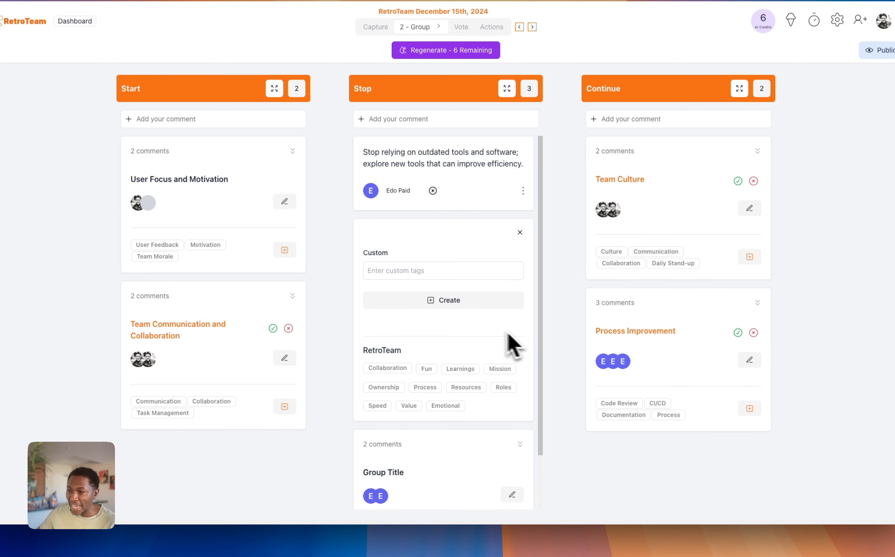
{"action": "left_click", "coordinate": [450, 367]}
{"action": "left_click", "coordinate": [451, 382]}
{"action": "left_click", "coordinate": [420, 400]}
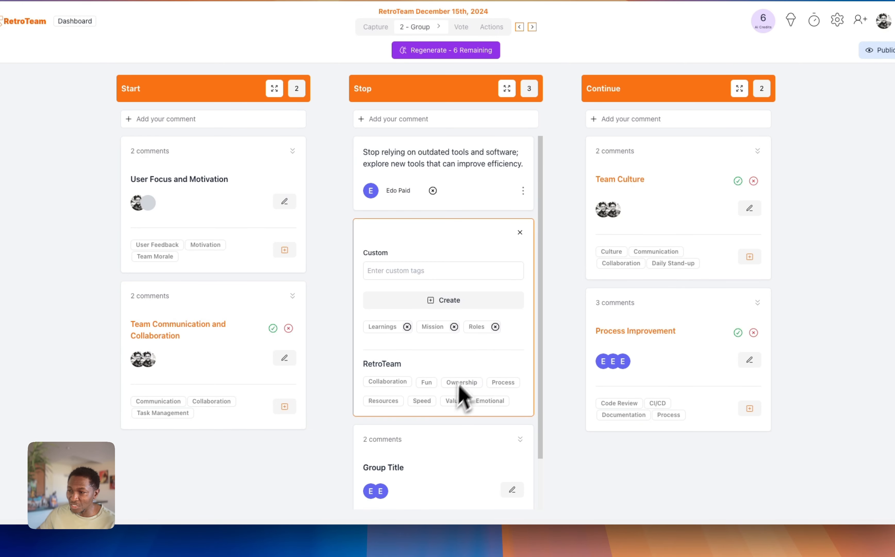
Step: Create a custom tag named "Custom" on the Happy group and close its tag editor
{"action": "left_click", "coordinate": [439, 270]}
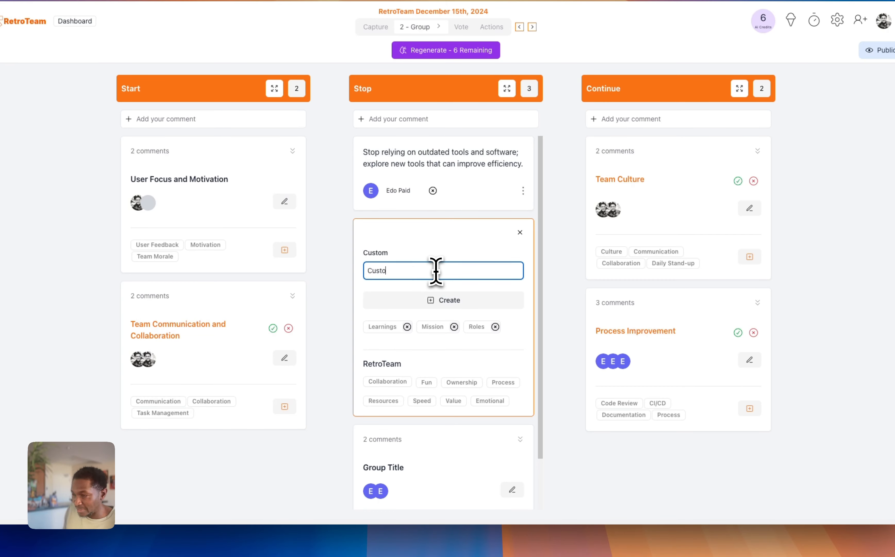
{"action": "type", "text": "Custome"}
{"action": "key", "text": "BackSpace"}
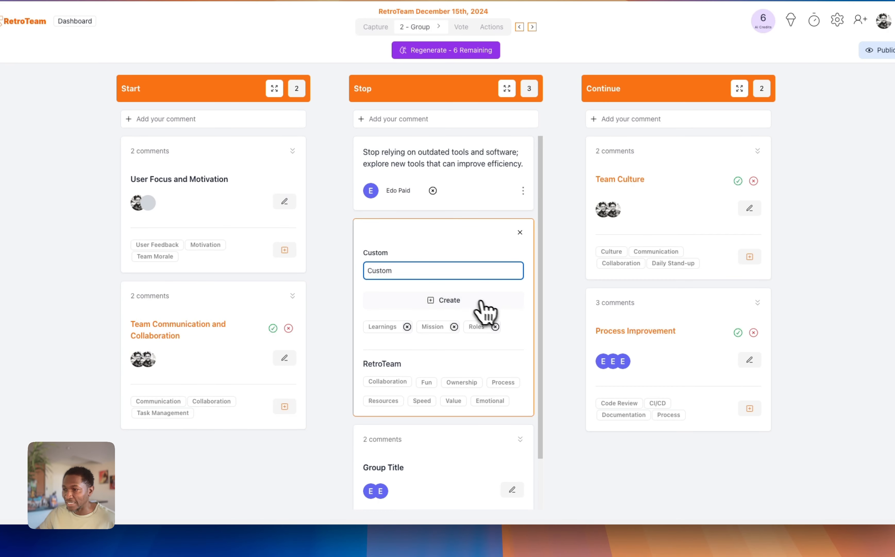
{"action": "left_click", "coordinate": [460, 300]}
{"action": "left_click", "coordinate": [520, 232]}
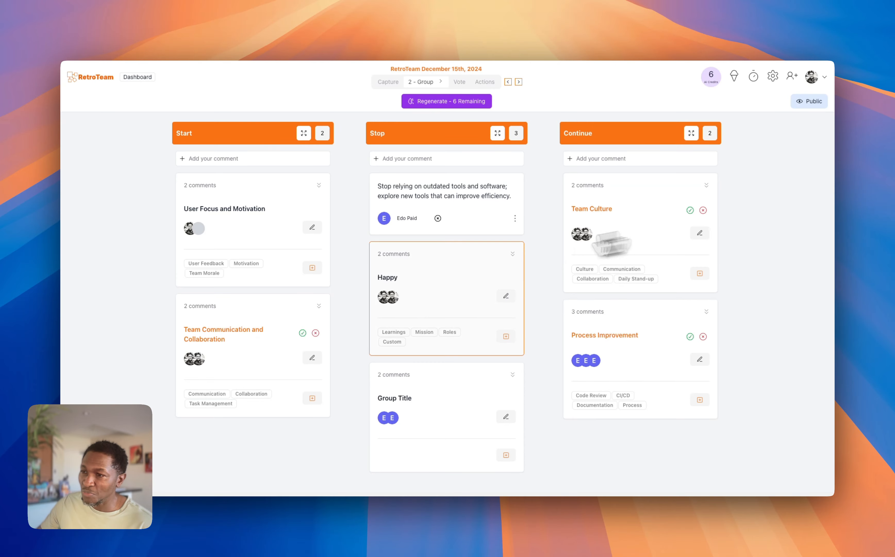
Step: Accept the AI groupings Team Communication and Collaboration and Process Improvement, and discard the Team Culture grouping
{"action": "left_click", "coordinate": [303, 332]}
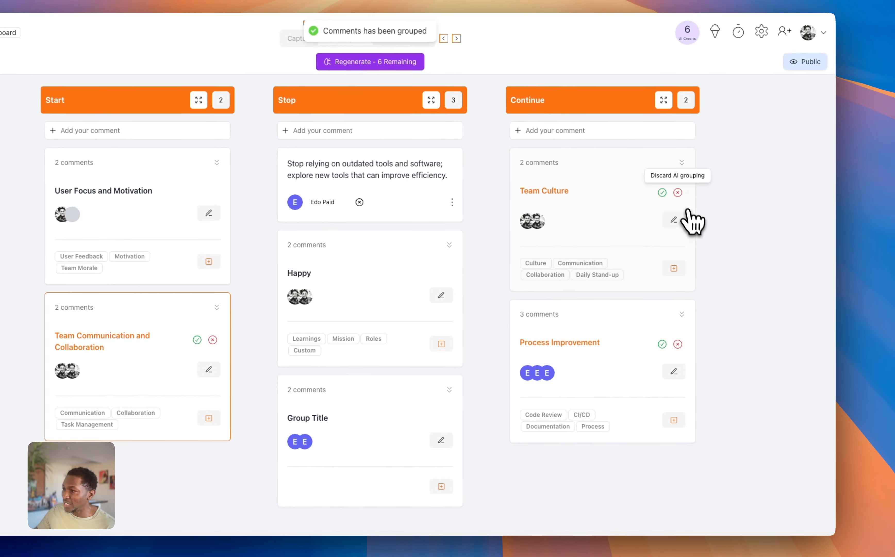
{"action": "left_click", "coordinate": [677, 192]}
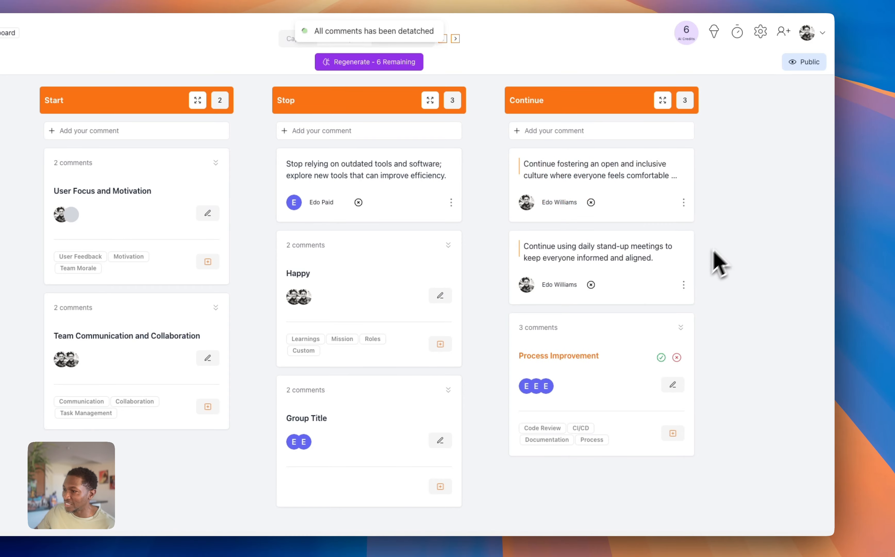
{"action": "left_click", "coordinate": [662, 357]}
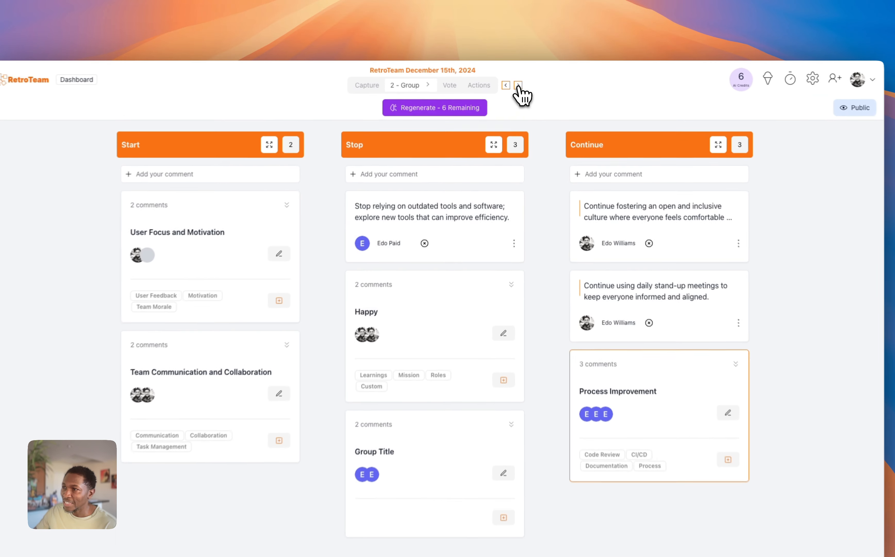
Step: Advance the board to the Vote stage and set the number of votes per participant to 6
{"action": "left_click", "coordinate": [519, 82]}
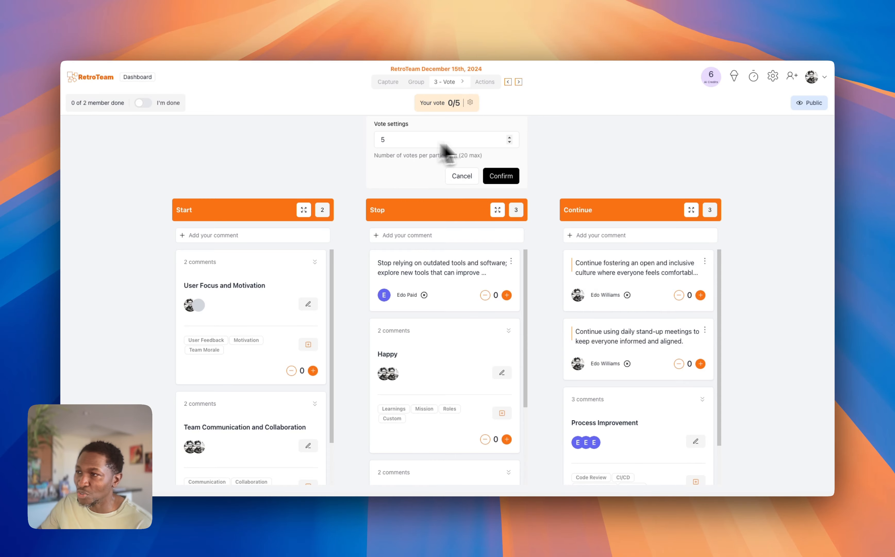
{"action": "left_click", "coordinate": [510, 137]}
{"action": "left_click", "coordinate": [501, 176]}
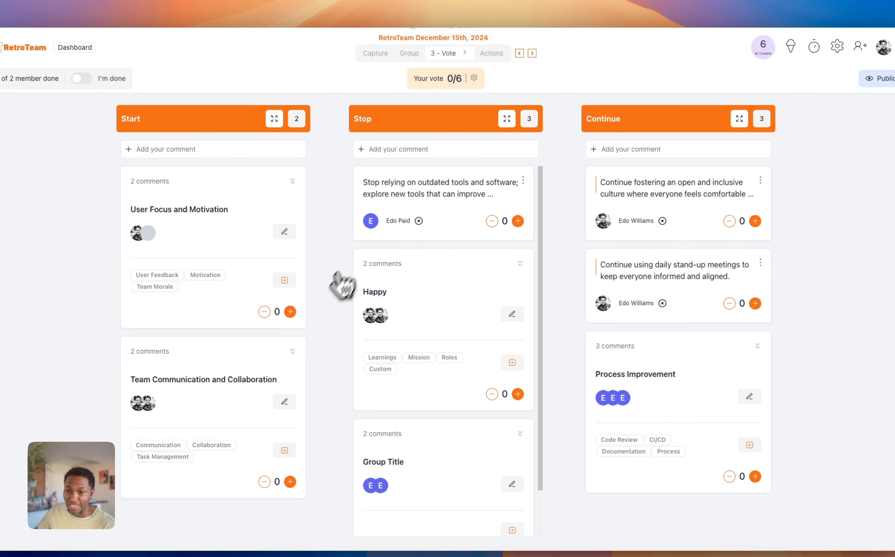
Step: Cast two votes on the outdated tools comment and one each on User Focus and Motivation, Happy, and both ungrouped Continue comments
{"action": "left_click", "coordinate": [290, 312]}
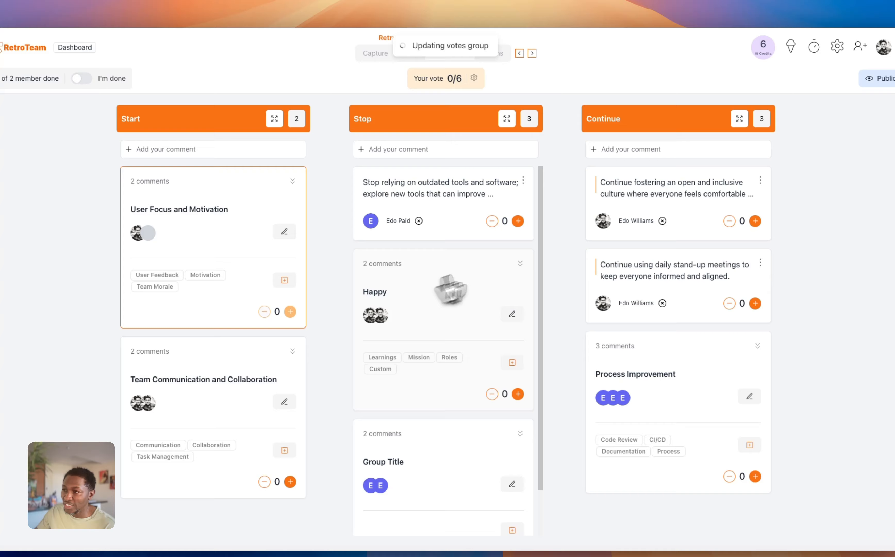
{"action": "left_click", "coordinate": [518, 220]}
{"action": "left_click", "coordinate": [518, 394]}
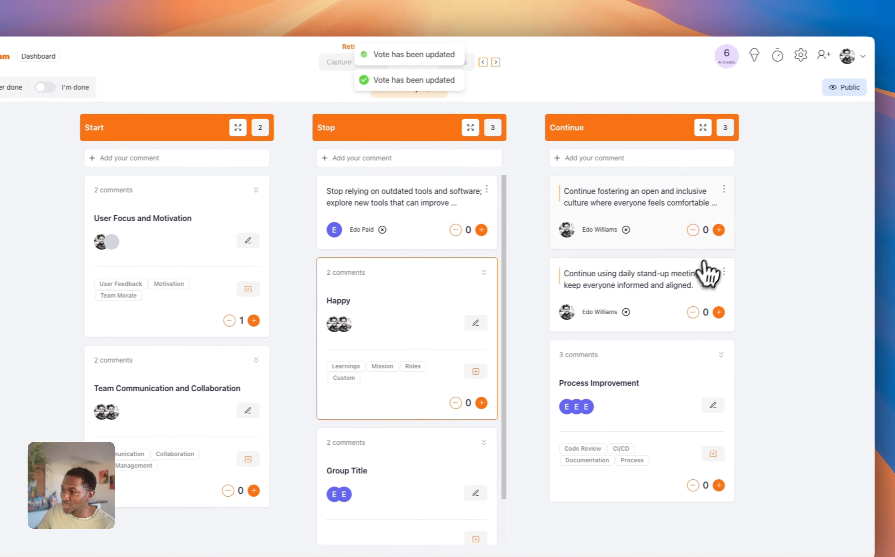
{"action": "left_click", "coordinate": [719, 230]}
{"action": "left_click", "coordinate": [719, 312]}
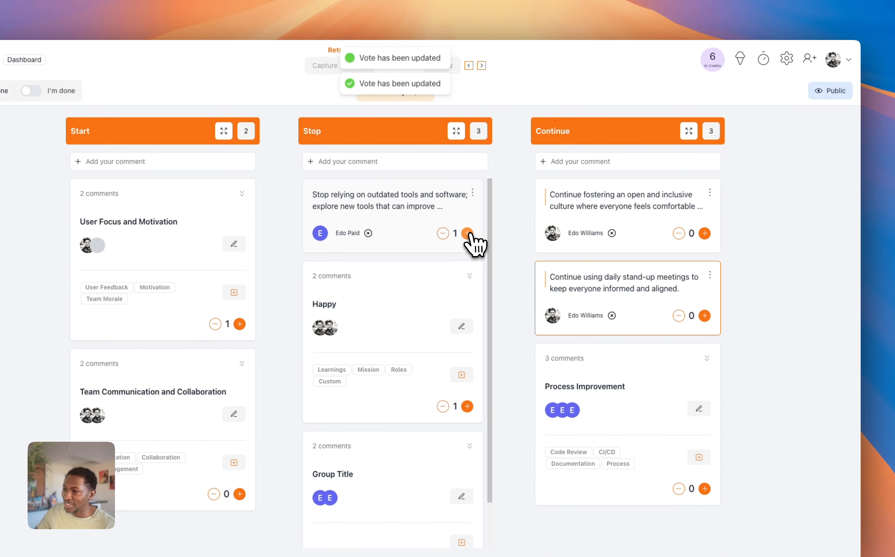
{"action": "left_click", "coordinate": [468, 235]}
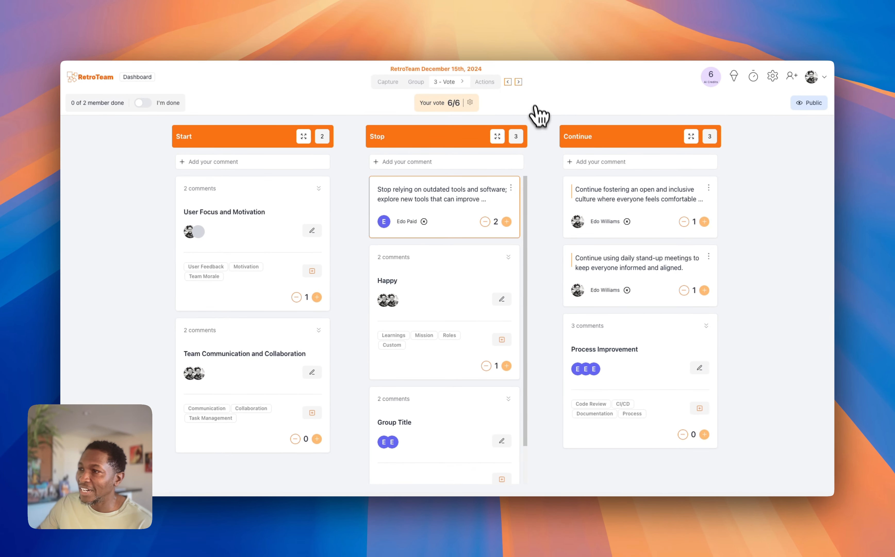
Step: Run the board timer with the "Time's up!" option and dismiss the countdown
{"action": "left_click", "coordinate": [753, 76]}
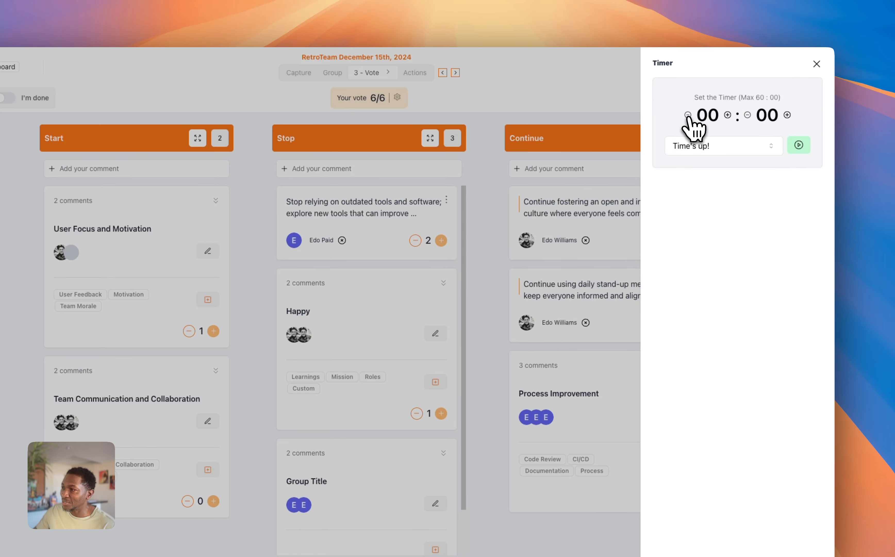
{"action": "left_click", "coordinate": [799, 147]}
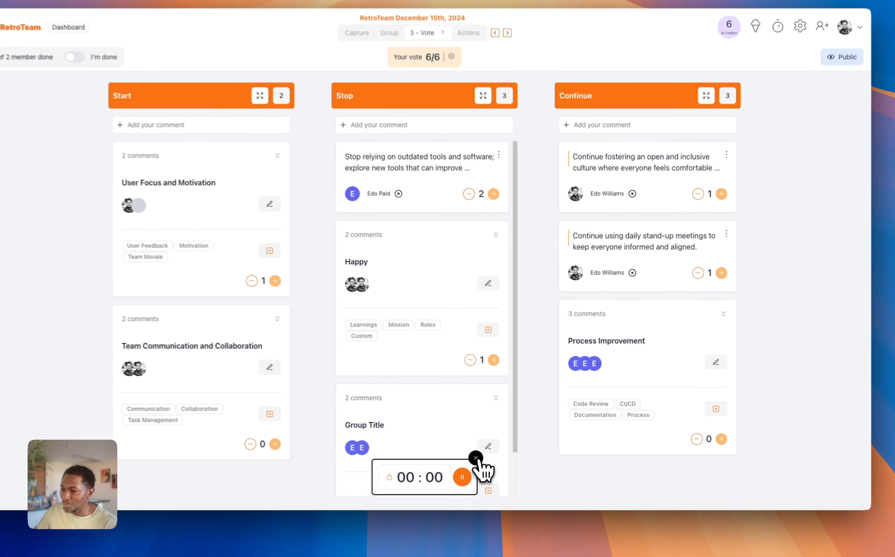
{"action": "left_click", "coordinate": [491, 451]}
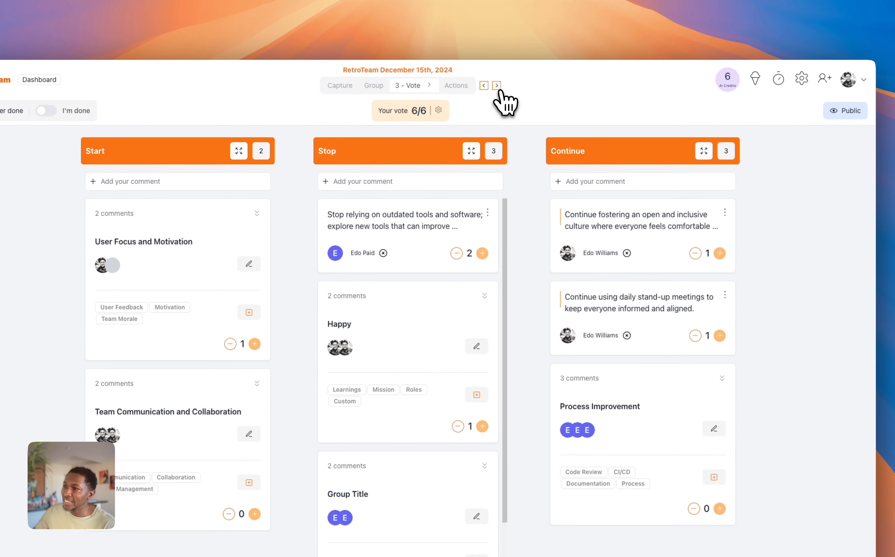
Step: Advance the board to the Actions stage and display the Start, Stop and Continue columns together
{"action": "left_click", "coordinate": [497, 87]}
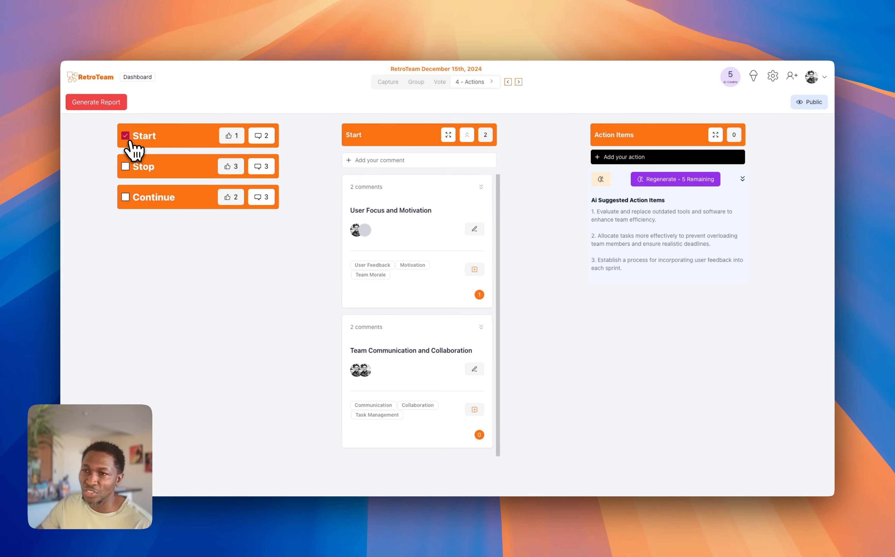
{"action": "left_click", "coordinate": [129, 141]}
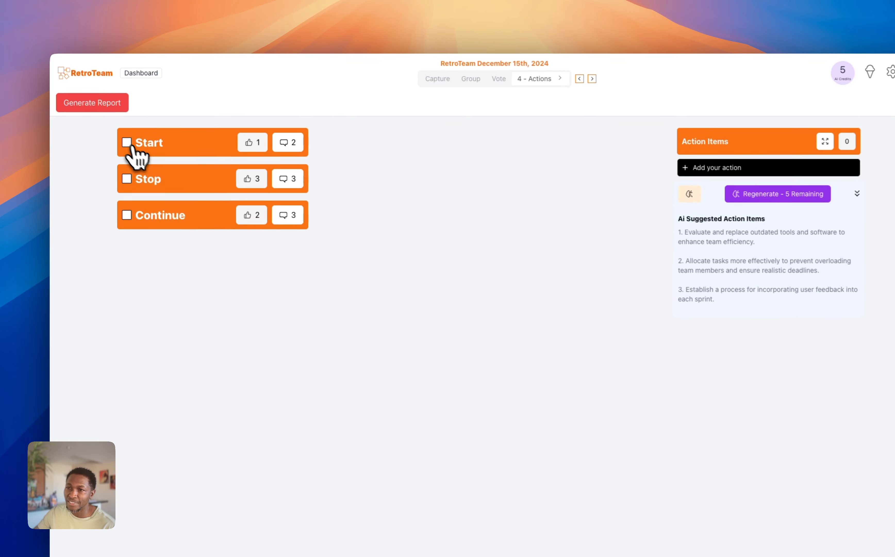
{"action": "left_click", "coordinate": [127, 180]}
{"action": "left_click", "coordinate": [128, 217]}
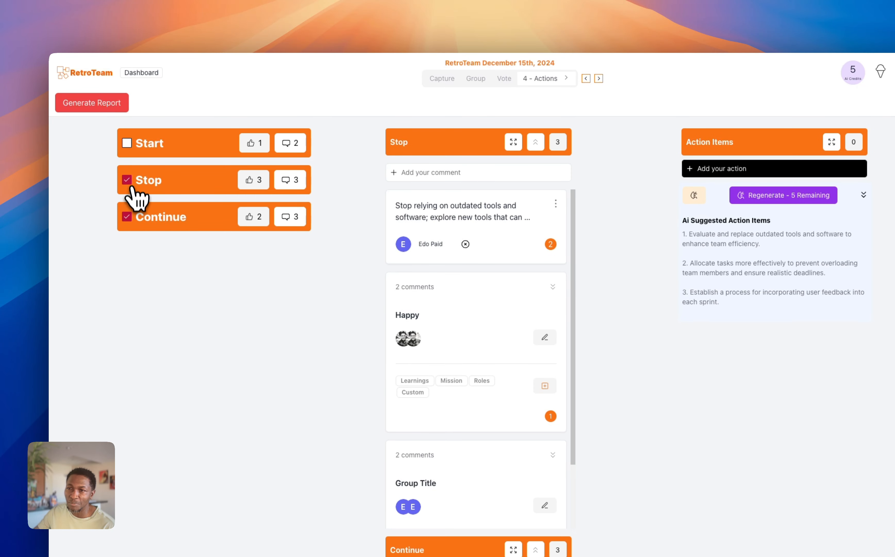
{"action": "left_click", "coordinate": [127, 143]}
Step: Review the comments and votes across the three displayed columns, and hide the Stop and Continue columns
{"action": "scroll", "coordinate": [473, 275], "scroll_direction": "down", "scroll_amount": 10}
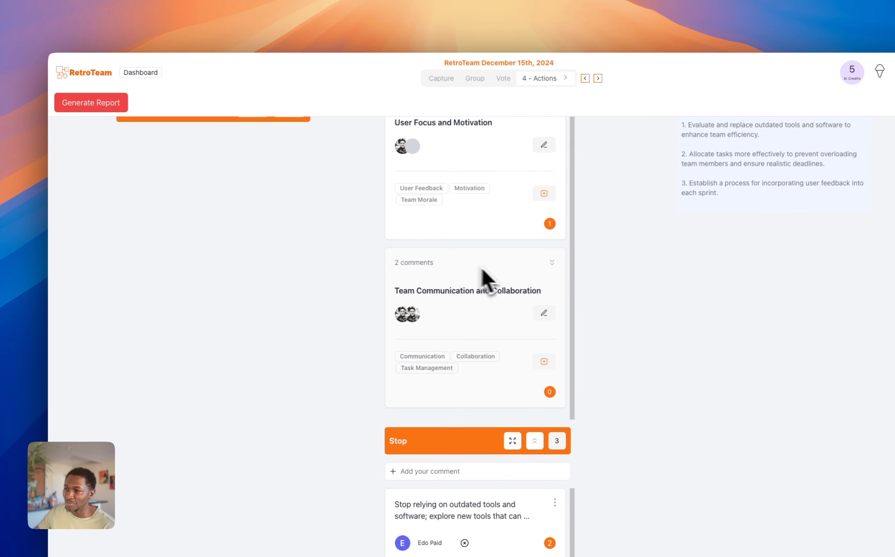
{"action": "scroll", "coordinate": [534, 279], "scroll_direction": "down", "scroll_amount": 5}
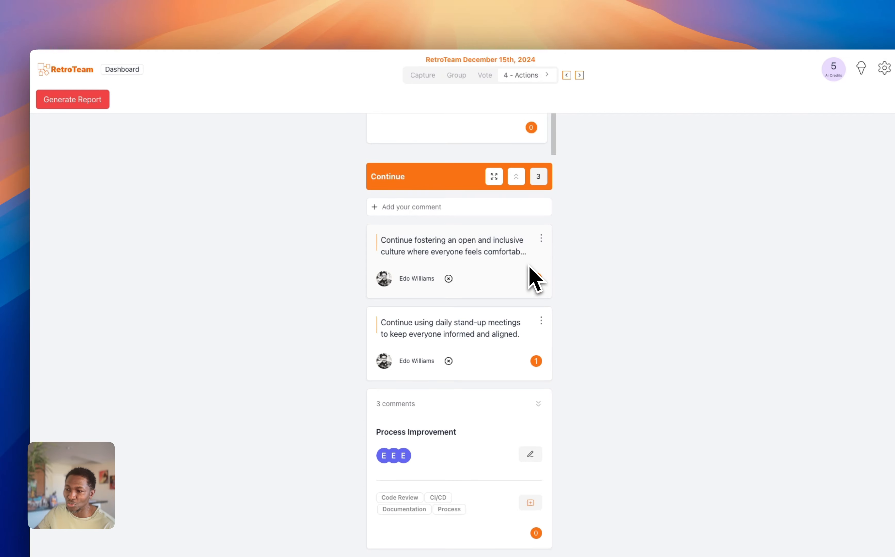
{"action": "scroll", "coordinate": [530, 279], "scroll_direction": "up", "scroll_amount": 15}
{"action": "left_click", "coordinate": [108, 176]}
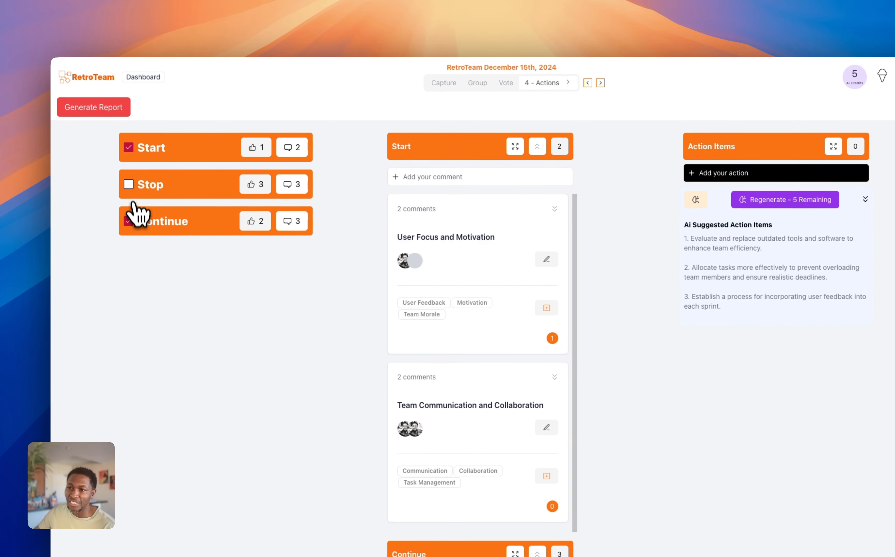
{"action": "left_click", "coordinate": [108, 213]}
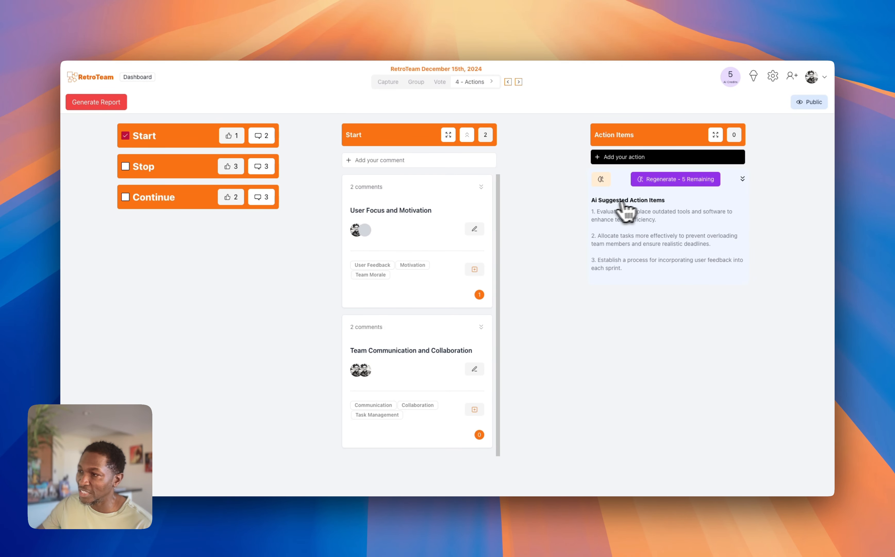
Step: Start a new action item and copy the first AI suggestion, about replacing outdated tools and software, into its description
{"action": "left_click_drag", "start_coordinate": [596, 212], "coordinate": [555, 202]}
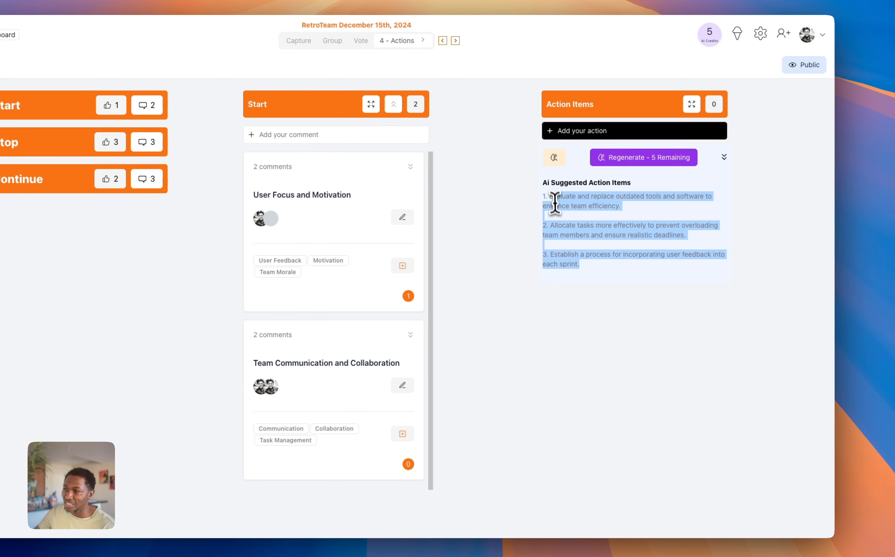
{"action": "left_click", "coordinate": [587, 203]}
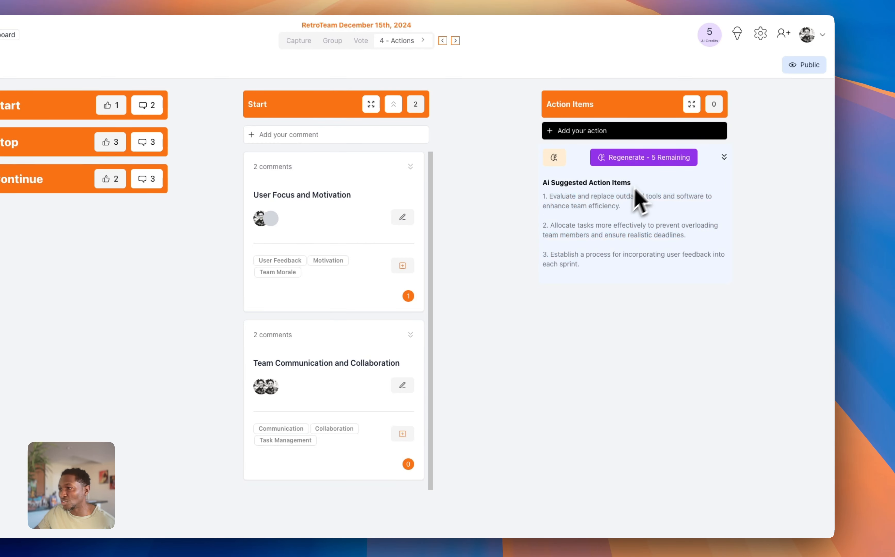
{"action": "left_click", "coordinate": [626, 134]}
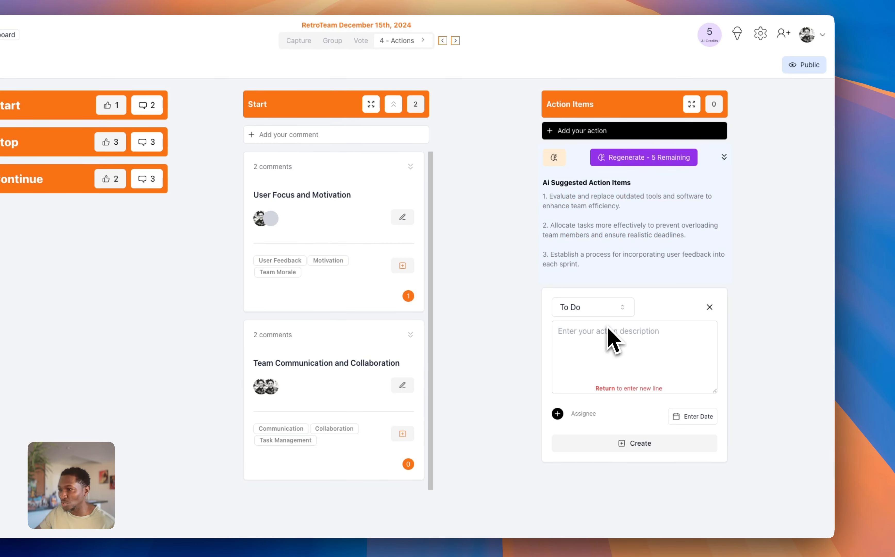
{"action": "left_click_drag", "start_coordinate": [613, 208], "coordinate": [548, 201]}
{"action": "key", "text": "super+c"}
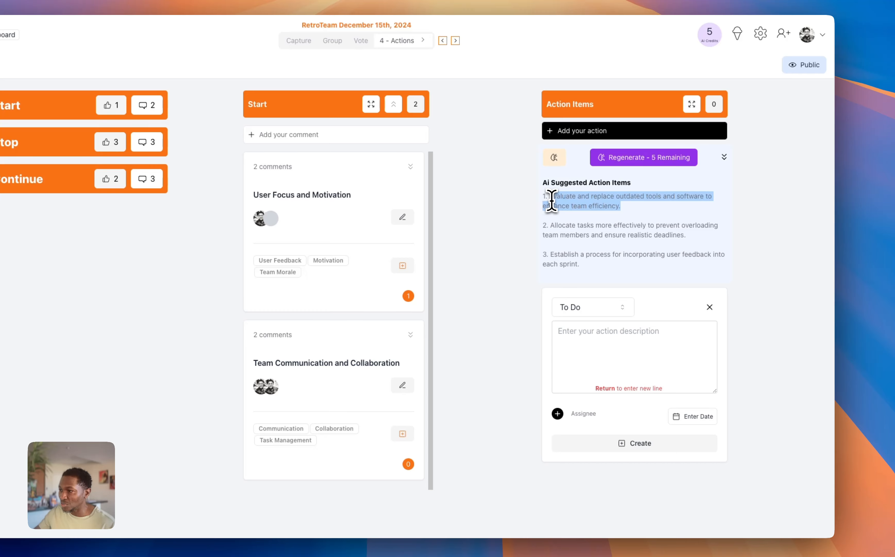
{"action": "left_click", "coordinate": [658, 364]}
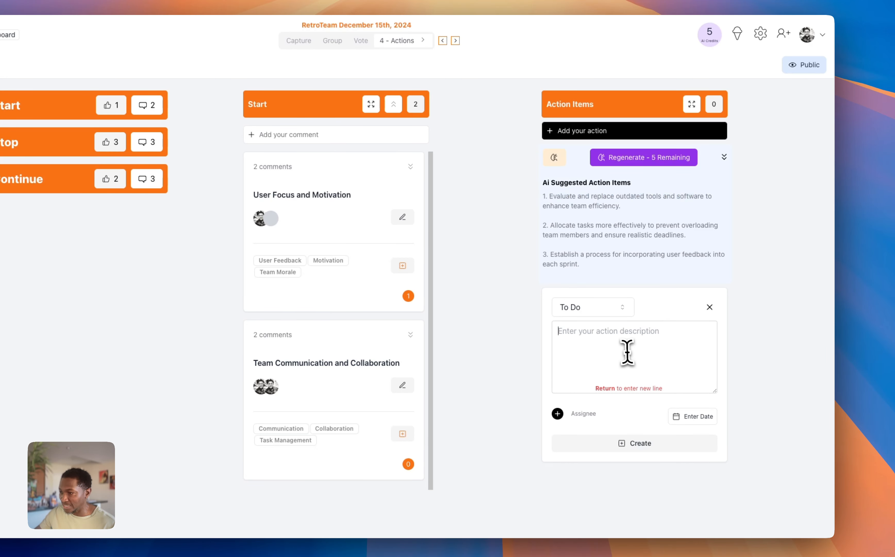
{"action": "key", "text": "super+v"}
Step: Keep the action's status as To Do, assign a team member, set the due date to 24 Dec 2024, and create it
{"action": "left_click", "coordinate": [623, 311]}
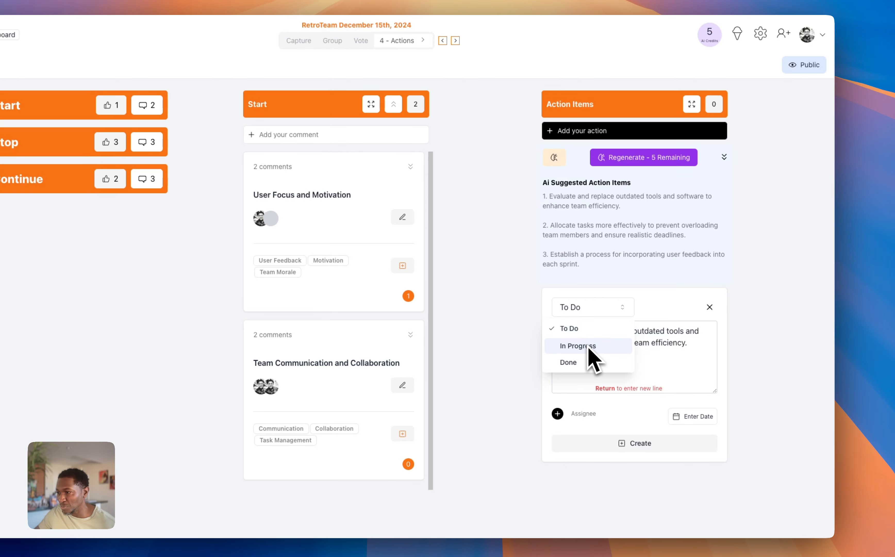
{"action": "left_click", "coordinate": [648, 307]}
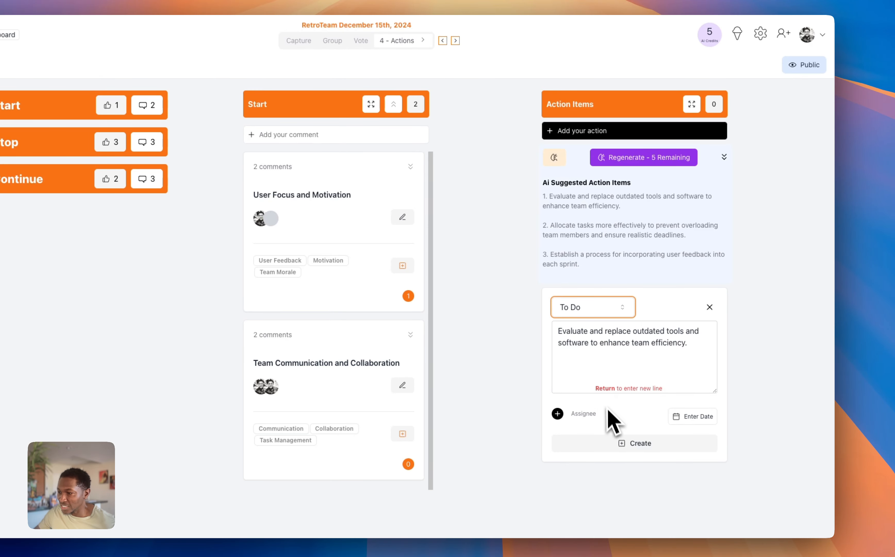
{"action": "left_click", "coordinate": [579, 414]}
{"action": "left_click", "coordinate": [593, 452]}
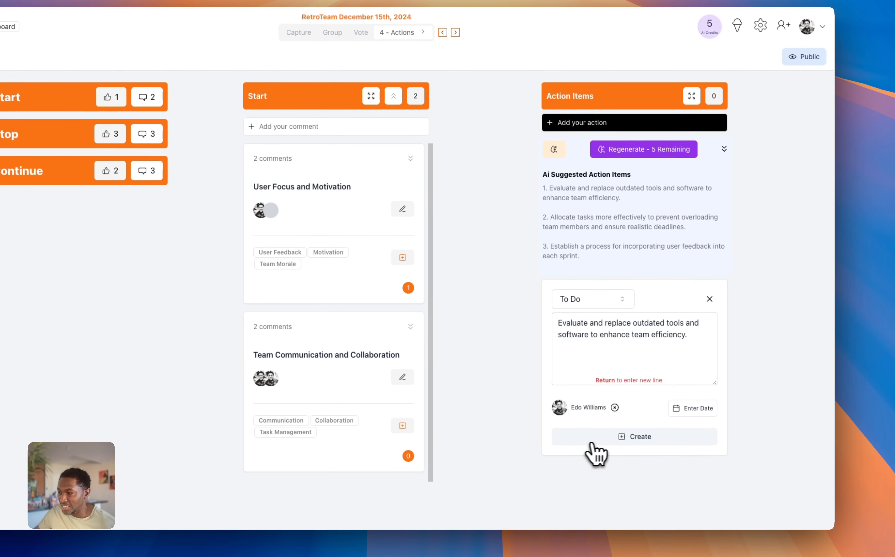
{"action": "left_click", "coordinate": [693, 408]}
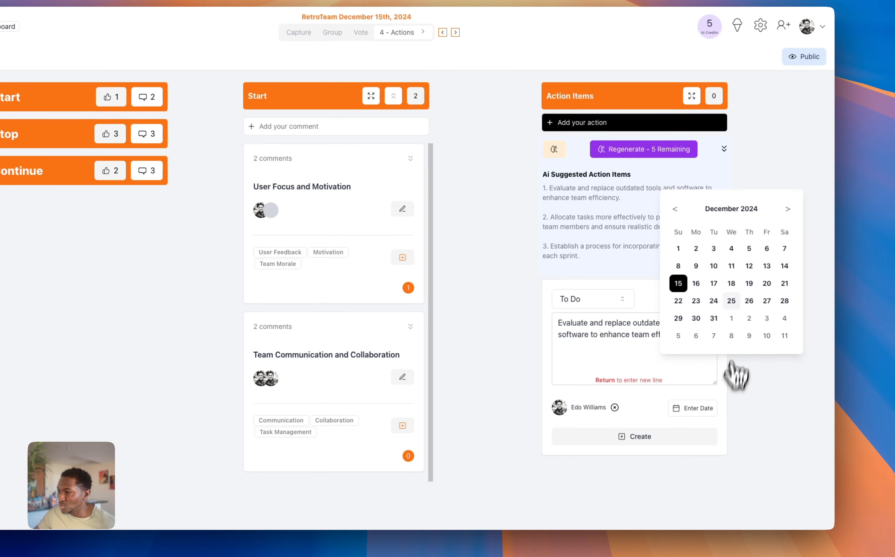
{"action": "left_click", "coordinate": [713, 301]}
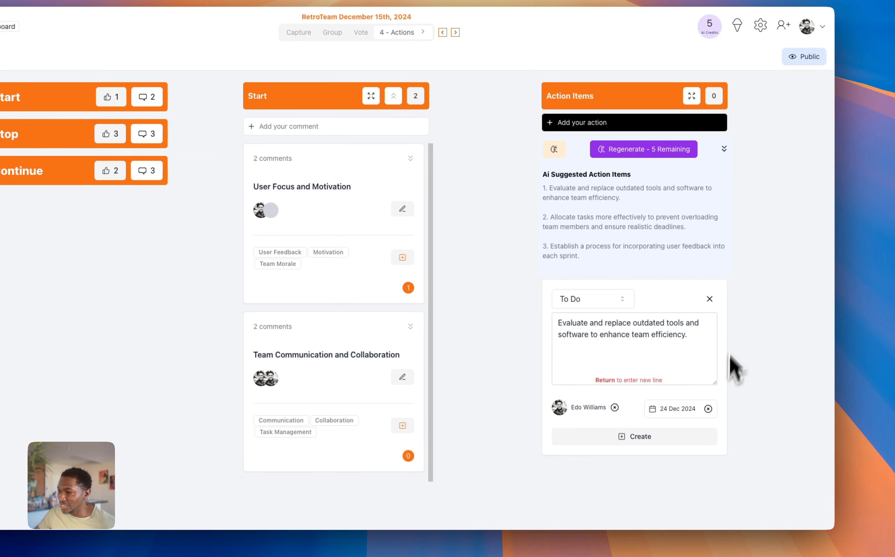
{"action": "left_click", "coordinate": [651, 438]}
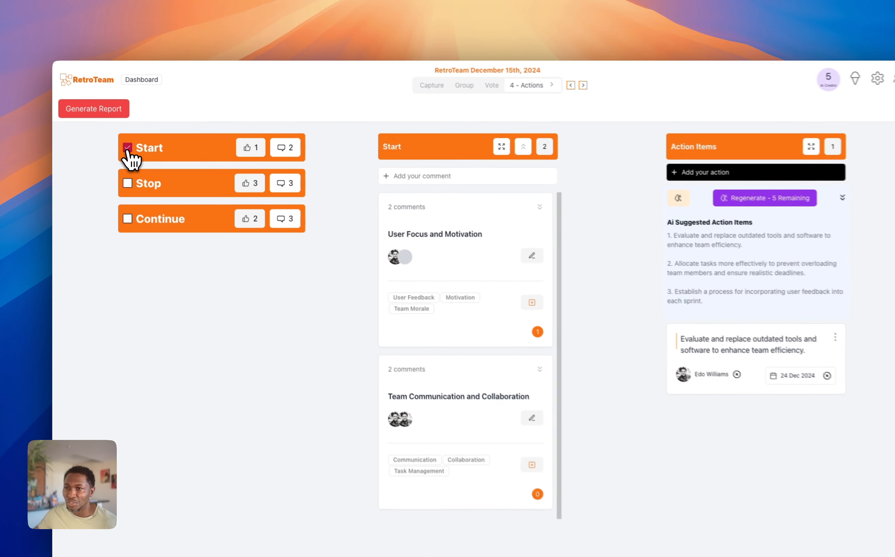
Step: Display the Stop column in place of Start and review its comments and groups
{"action": "left_click", "coordinate": [126, 166]}
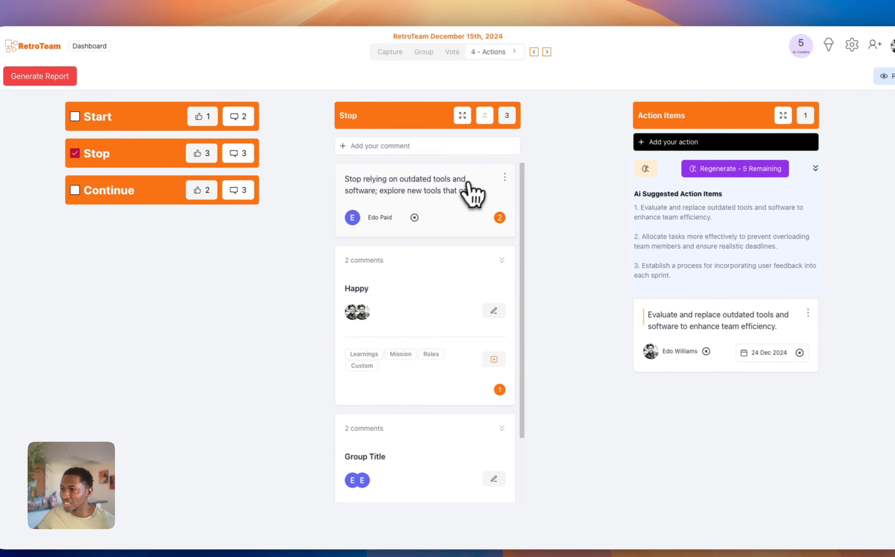
{"action": "scroll", "coordinate": [469, 379], "scroll_direction": "down", "scroll_amount": 3}
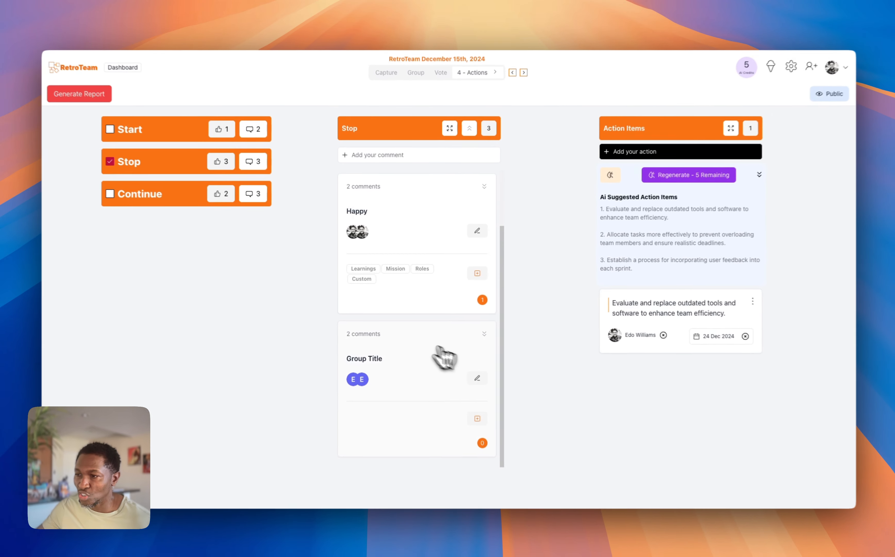
{"action": "scroll", "coordinate": [444, 353], "scroll_direction": "up", "scroll_amount": 3}
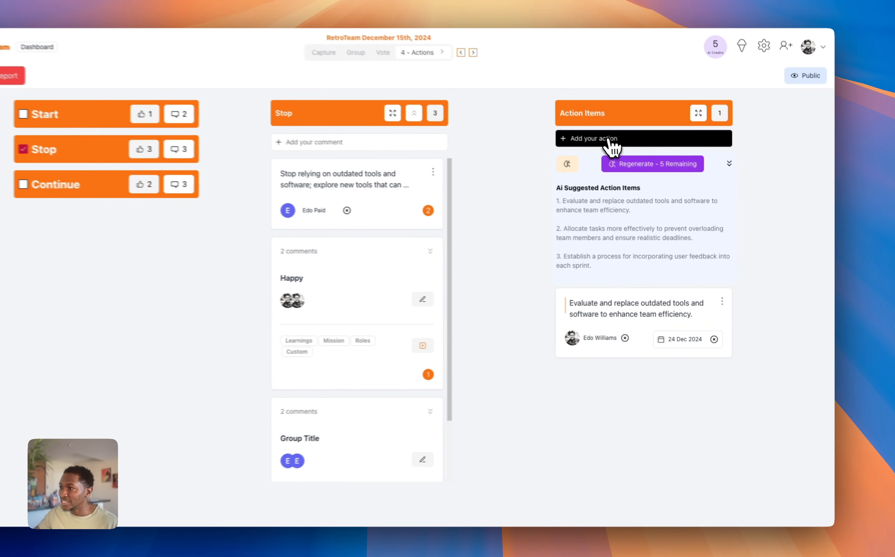
Step: Start another action item and copy the third AI suggestion, about incorporating user feedback into each sprint, into its description
{"action": "left_click", "coordinate": [648, 158]}
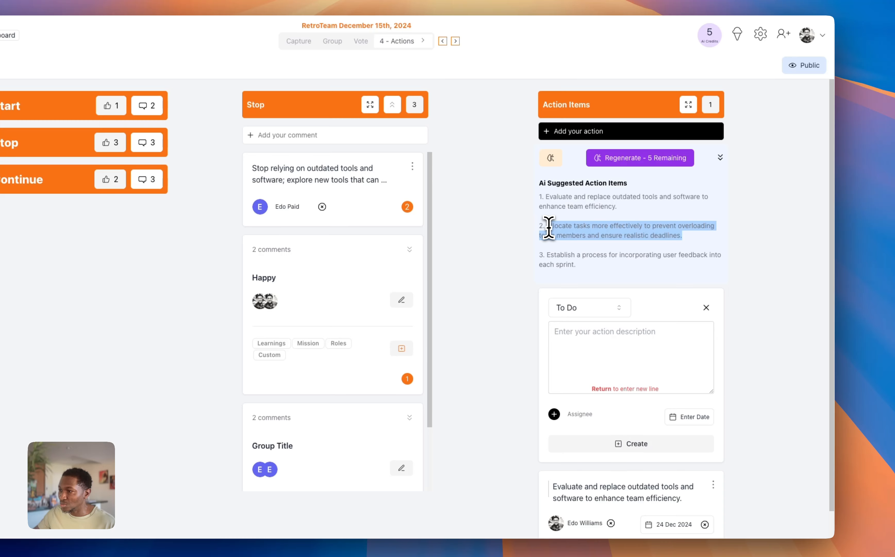
{"action": "left_click", "coordinate": [617, 257]}
{"action": "left_click_drag", "start_coordinate": [558, 263], "coordinate": [549, 258]}
{"action": "key", "text": "super+c"}
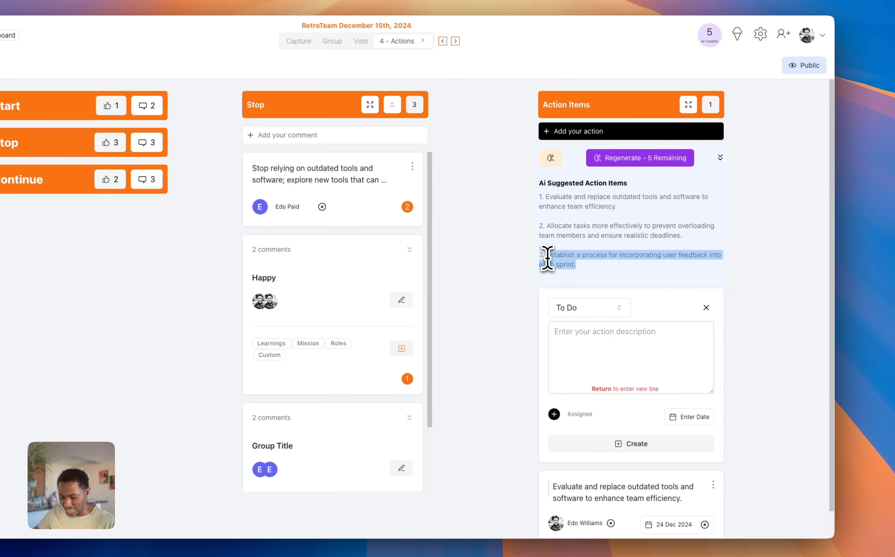
{"action": "left_click", "coordinate": [591, 345]}
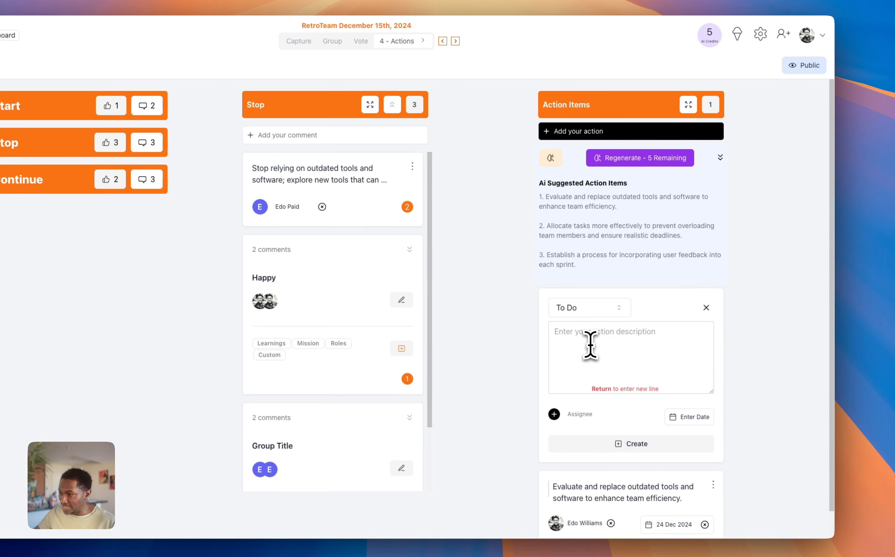
{"action": "key", "text": "super+v"}
Step: Set the new action item's status to In Progress and create it without an assignee or due date
{"action": "left_click", "coordinate": [617, 312]}
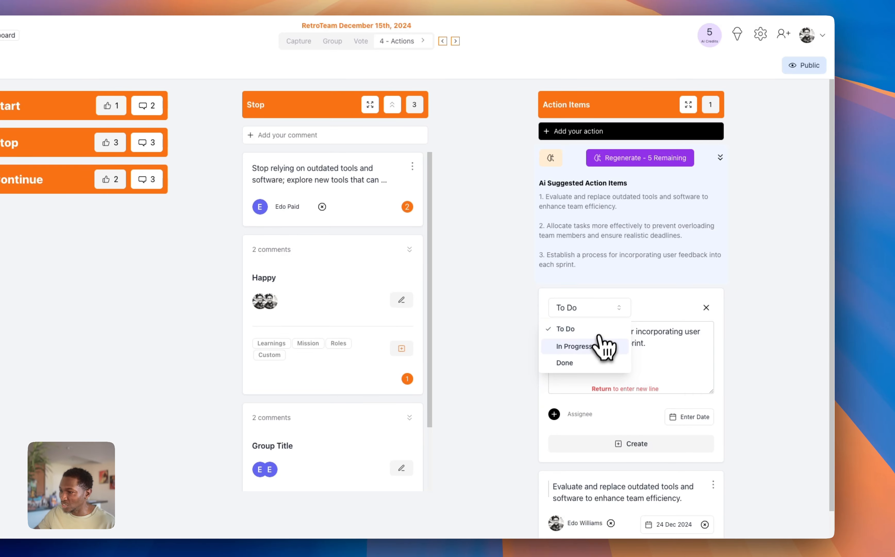
{"action": "left_click", "coordinate": [604, 344]}
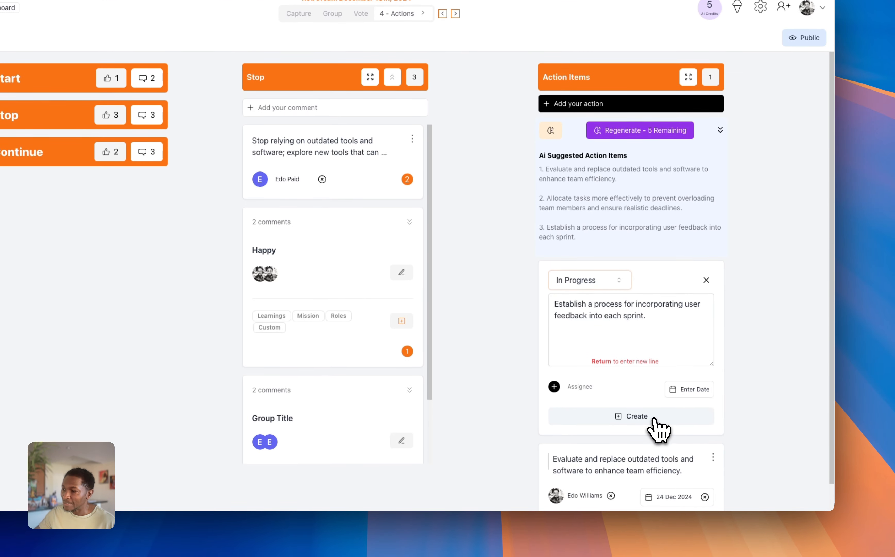
{"action": "left_click", "coordinate": [655, 445]}
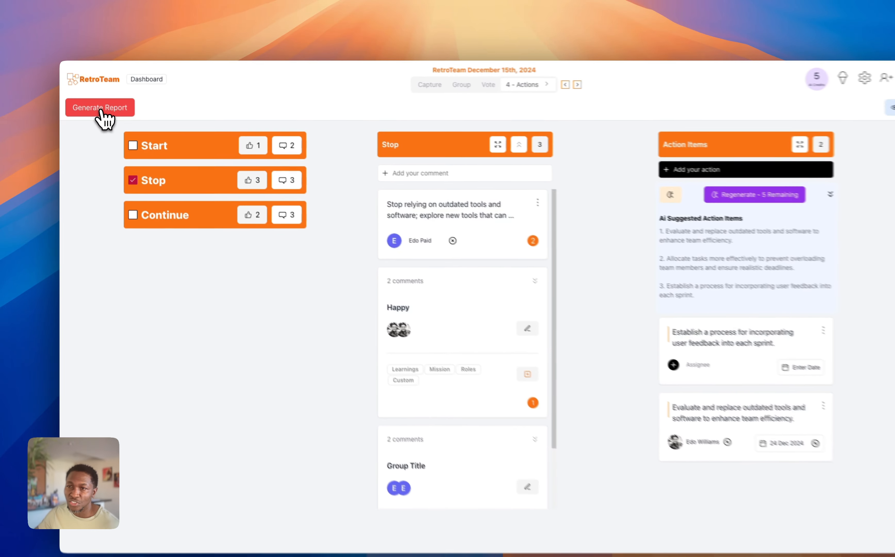
Step: Generate the retrospective report and review its participants, identified patterns and trends, and AI advice for improving the team and project
{"action": "left_click", "coordinate": [97, 105]}
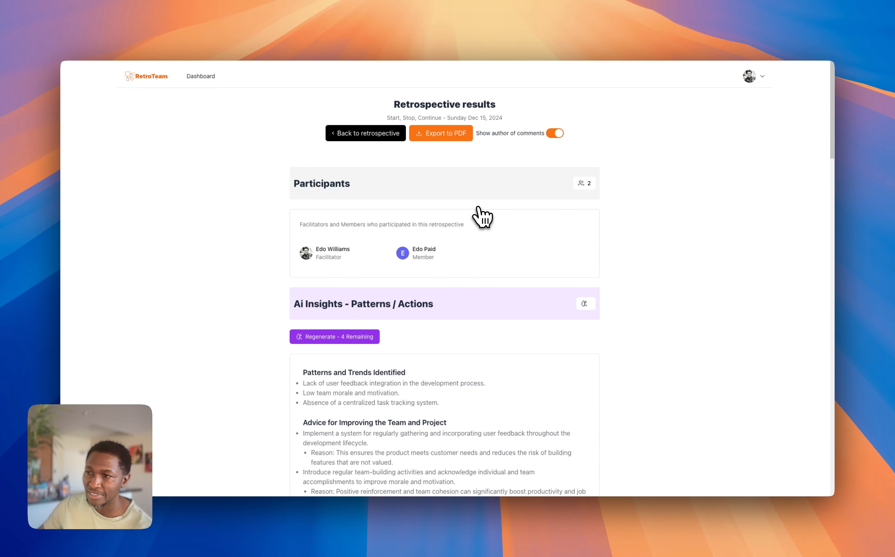
{"action": "scroll", "coordinate": [442, 210], "scroll_direction": "down", "scroll_amount": 2}
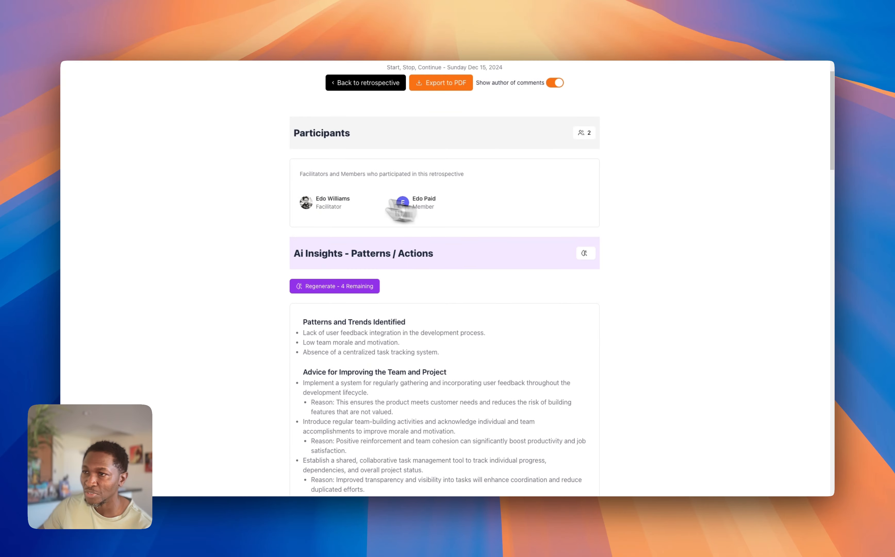
{"action": "left_click_drag", "start_coordinate": [316, 199], "coordinate": [365, 215]}
{"action": "scroll", "coordinate": [380, 230], "scroll_direction": "down", "scroll_amount": 5}
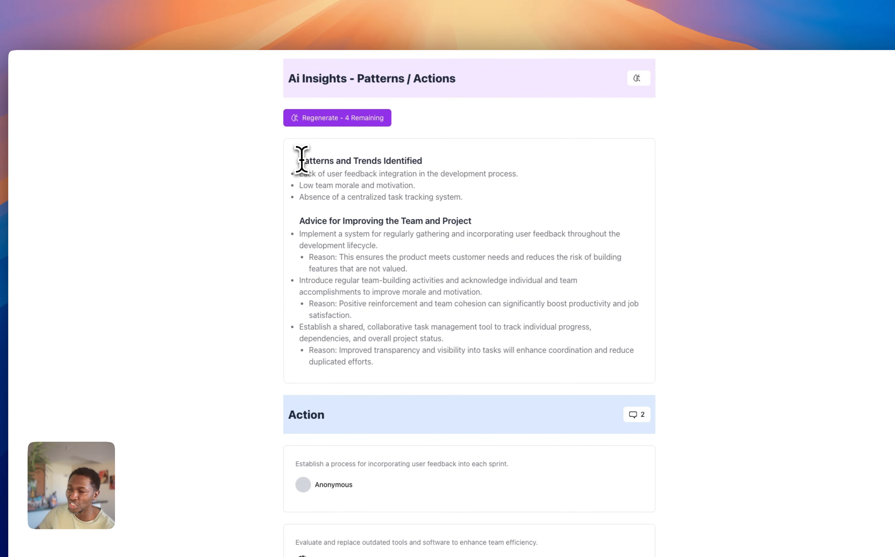
{"action": "left_click_drag", "start_coordinate": [302, 159], "coordinate": [438, 162]}
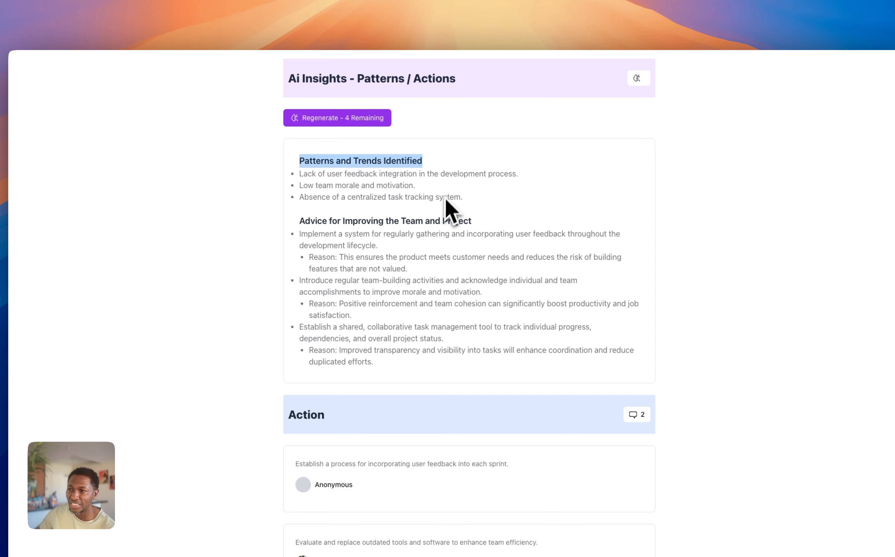
{"action": "left_click_drag", "start_coordinate": [301, 221], "coordinate": [447, 220]}
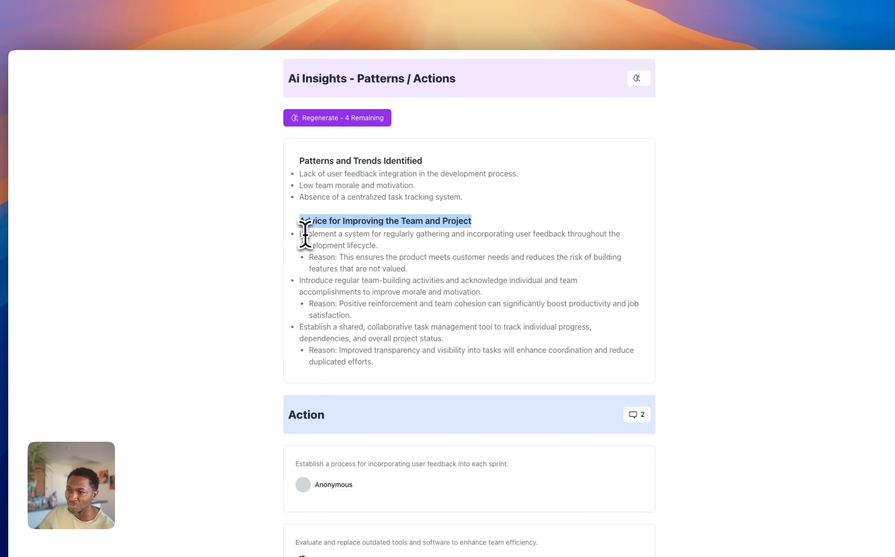
{"action": "left_click_drag", "start_coordinate": [300, 234], "coordinate": [311, 256]}
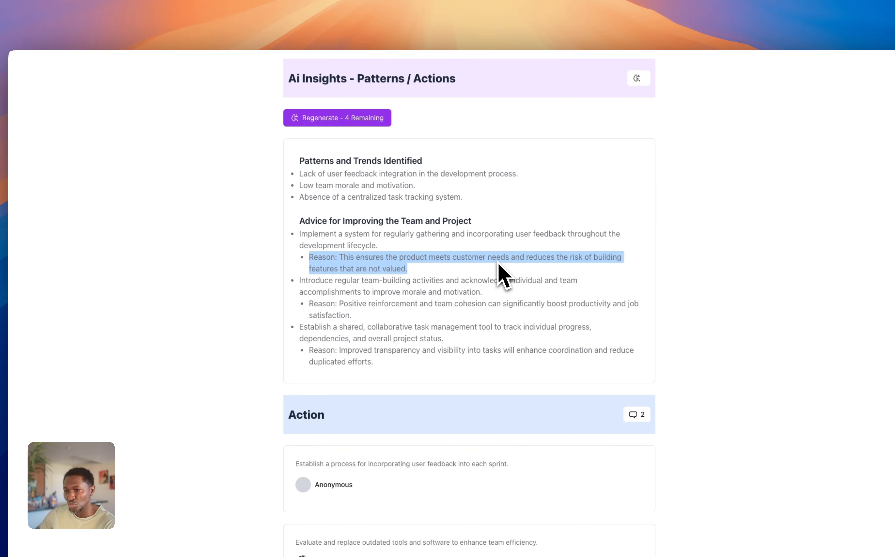
{"action": "scroll", "coordinate": [499, 262], "scroll_direction": "down", "scroll_amount": 10}
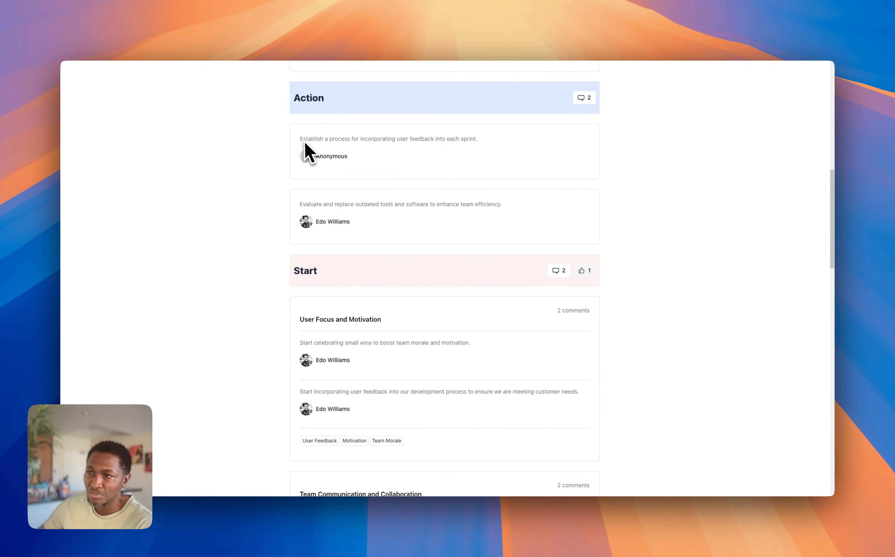
Step: Review the report's action items and the grouped comments, tags and votes under Start, Stop and Continue
{"action": "left_click_drag", "start_coordinate": [300, 138], "coordinate": [369, 165]}
{"action": "left_click", "coordinate": [380, 230]}
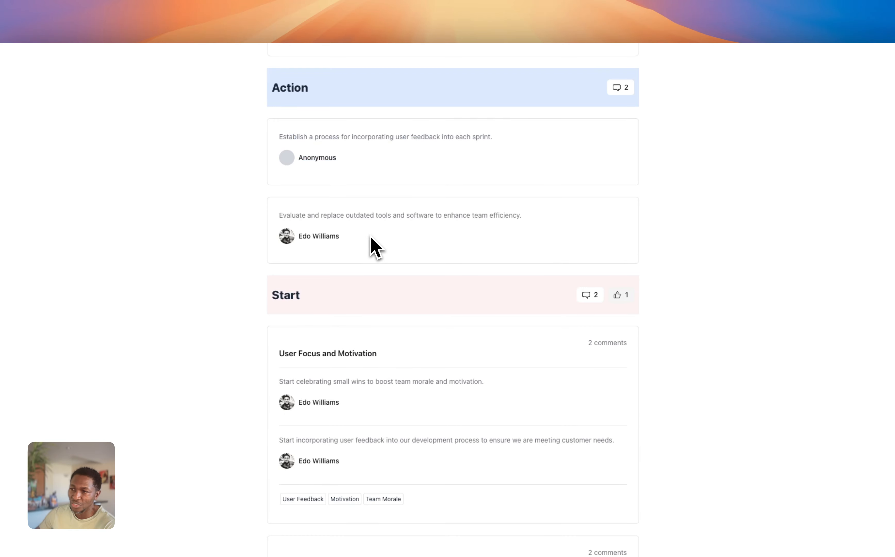
{"action": "left_click_drag", "start_coordinate": [370, 240], "coordinate": [292, 224]}
{"action": "scroll", "coordinate": [386, 240], "scroll_direction": "down", "scroll_amount": 10}
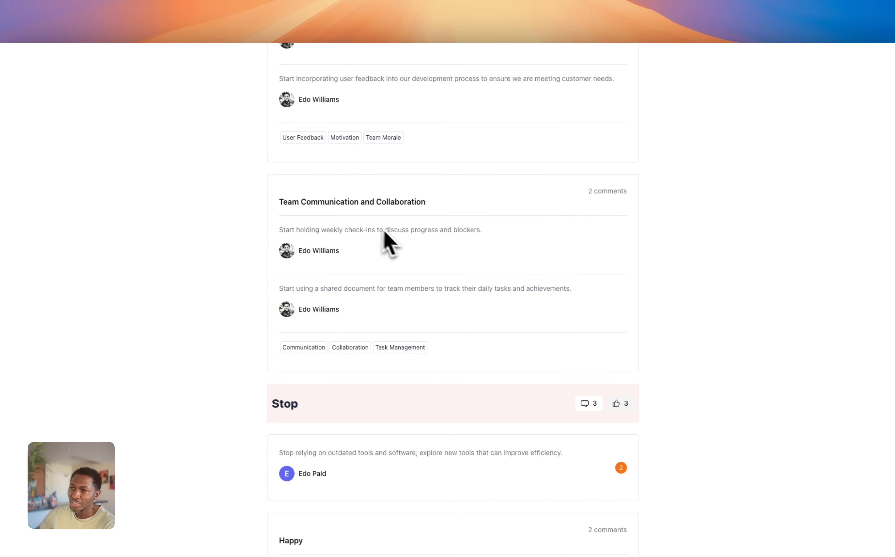
{"action": "scroll", "coordinate": [345, 173], "scroll_direction": "up", "scroll_amount": 2}
{"action": "scroll", "coordinate": [345, 172], "scroll_direction": "up", "scroll_amount": 2}
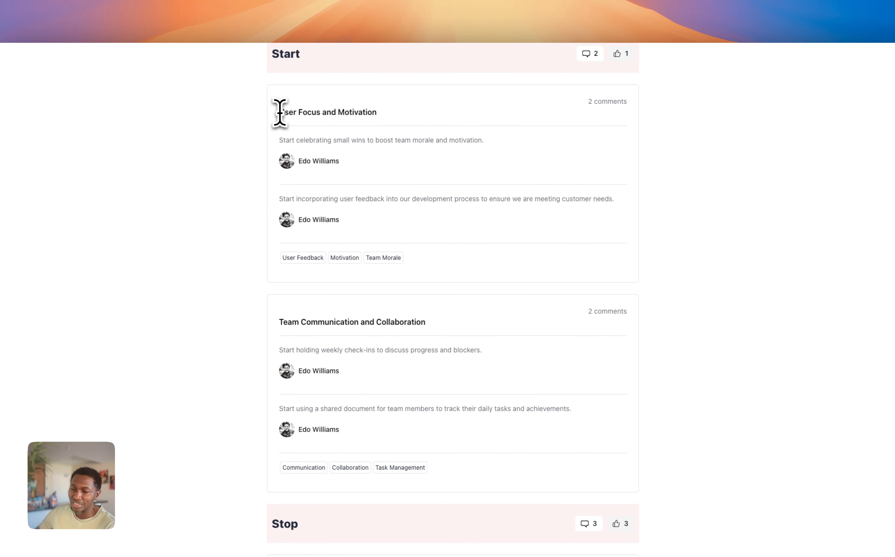
{"action": "left_click_drag", "start_coordinate": [279, 112], "coordinate": [364, 186]}
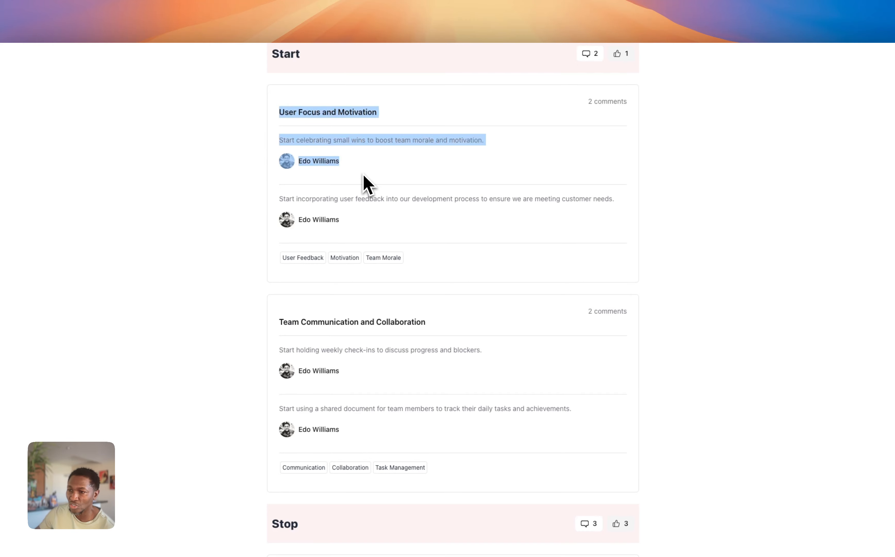
{"action": "scroll", "coordinate": [385, 233], "scroll_direction": "down", "scroll_amount": 10}
{"action": "scroll", "coordinate": [383, 249], "scroll_direction": "down", "scroll_amount": 12}
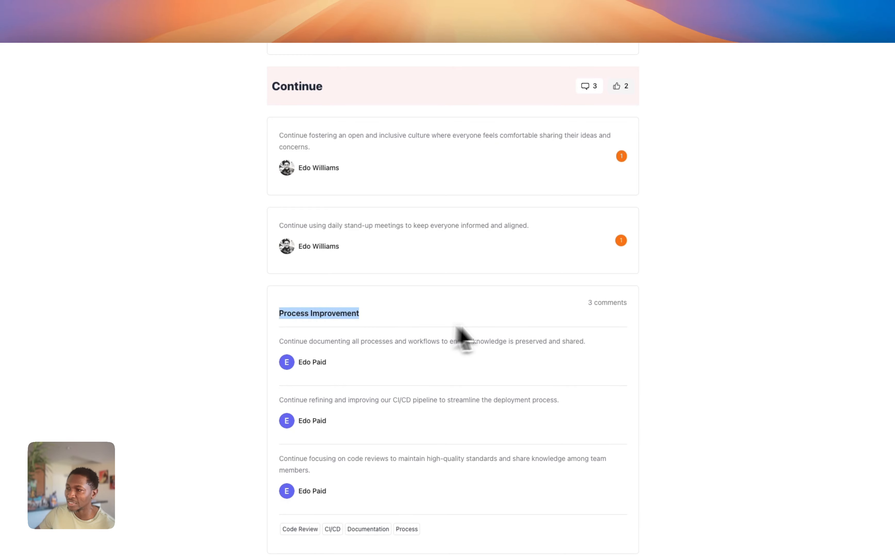
{"action": "scroll", "coordinate": [460, 331], "scroll_direction": "up", "scroll_amount": 20}
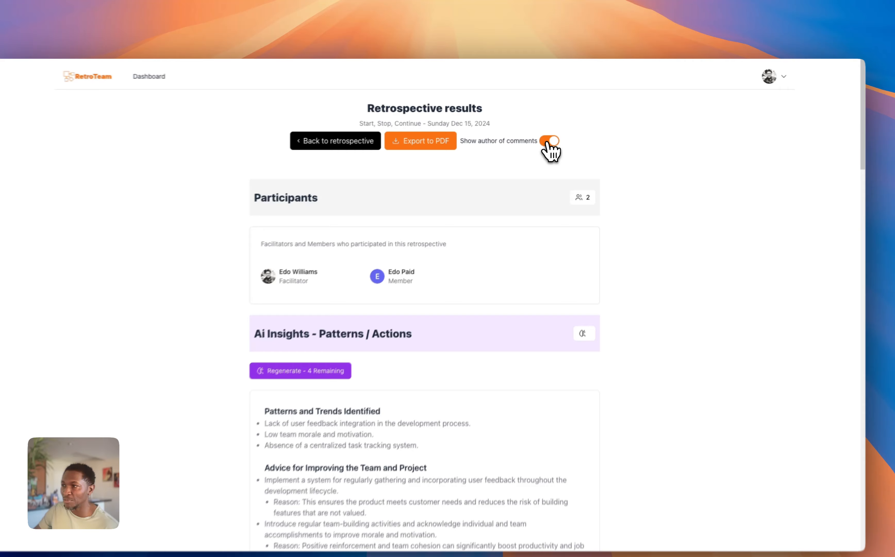
Step: Hide the authors of comments in the report and check the Action, Start, Stop and Continue sections
{"action": "left_click", "coordinate": [555, 133]}
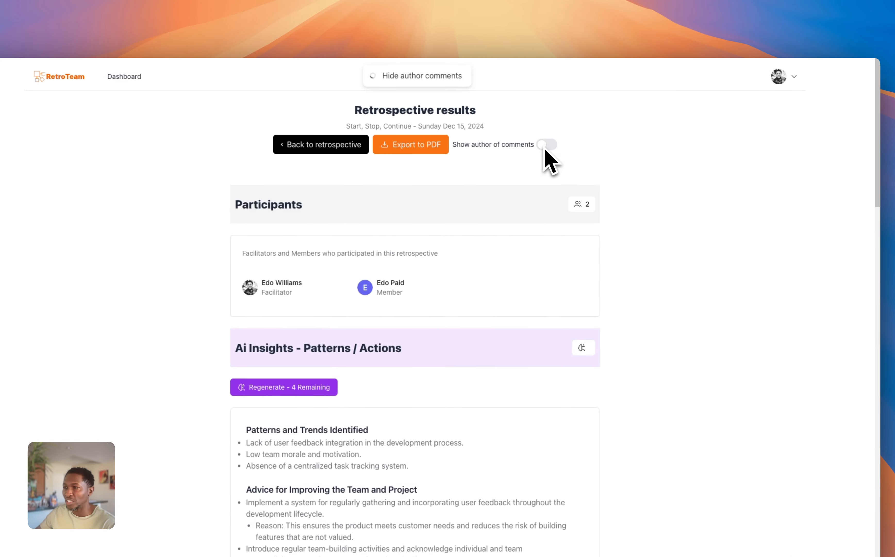
{"action": "scroll", "coordinate": [477, 258], "scroll_direction": "down", "scroll_amount": 15}
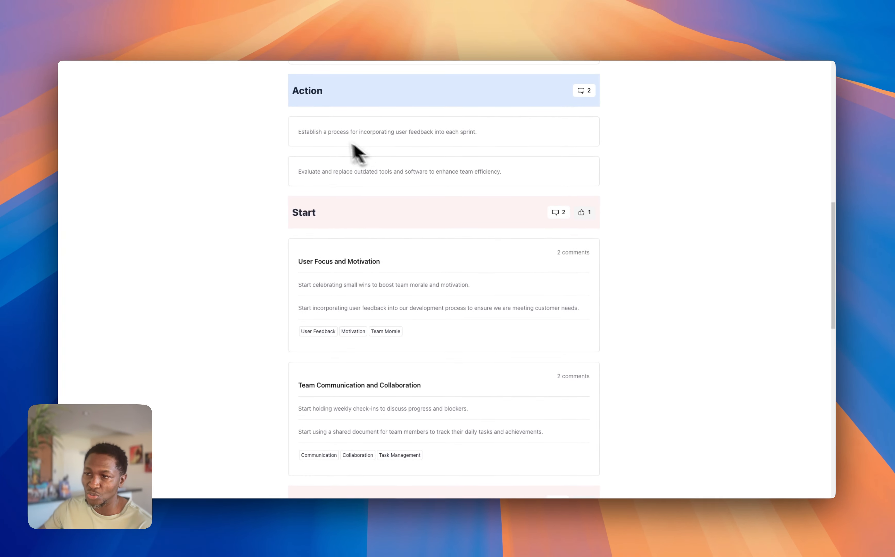
{"action": "scroll", "coordinate": [447, 283], "scroll_direction": "down", "scroll_amount": 15}
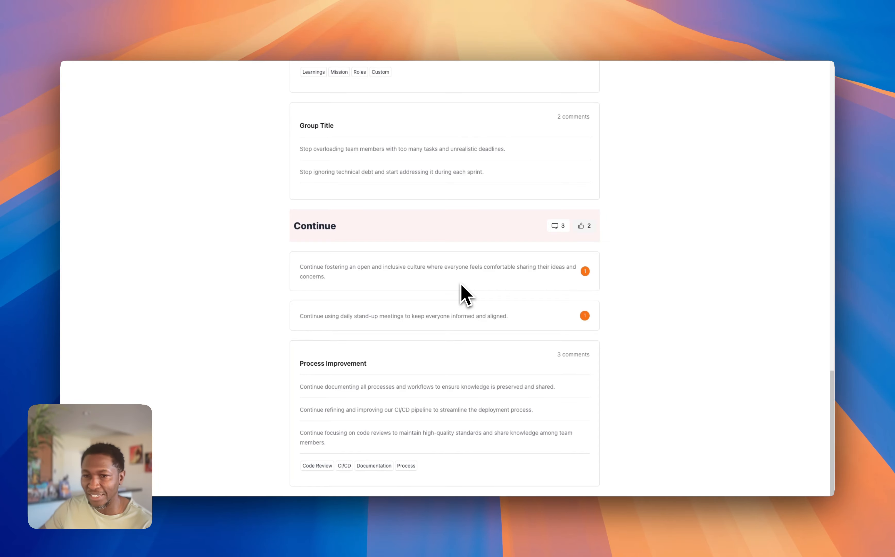
{"action": "scroll", "coordinate": [466, 294], "scroll_direction": "up", "scroll_amount": 20}
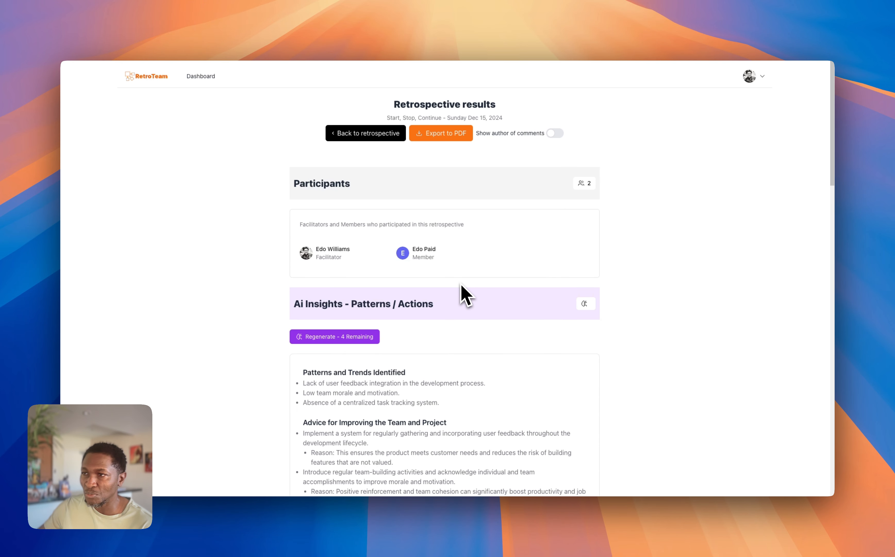
Step: Preview the report's PDF export, look through its pages and close the preview
{"action": "left_click", "coordinate": [444, 136]}
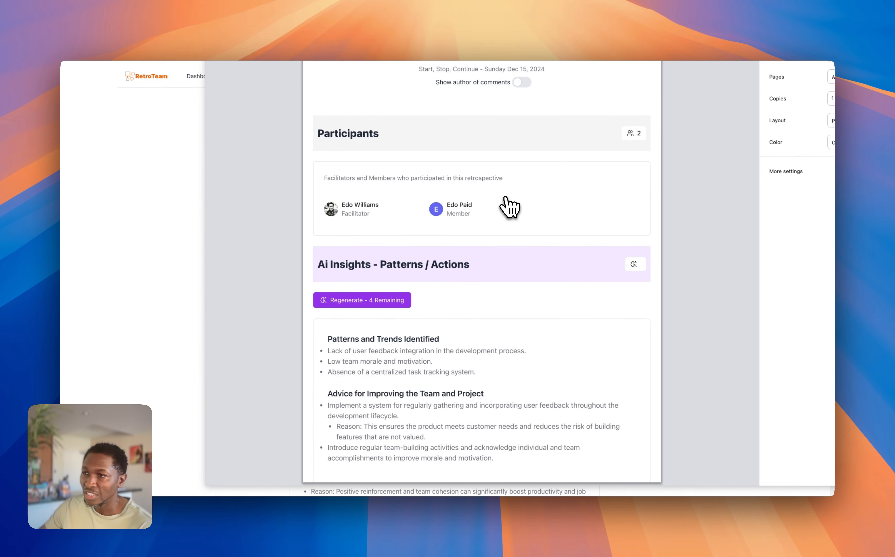
{"action": "scroll", "coordinate": [510, 207], "scroll_direction": "down", "scroll_amount": 10}
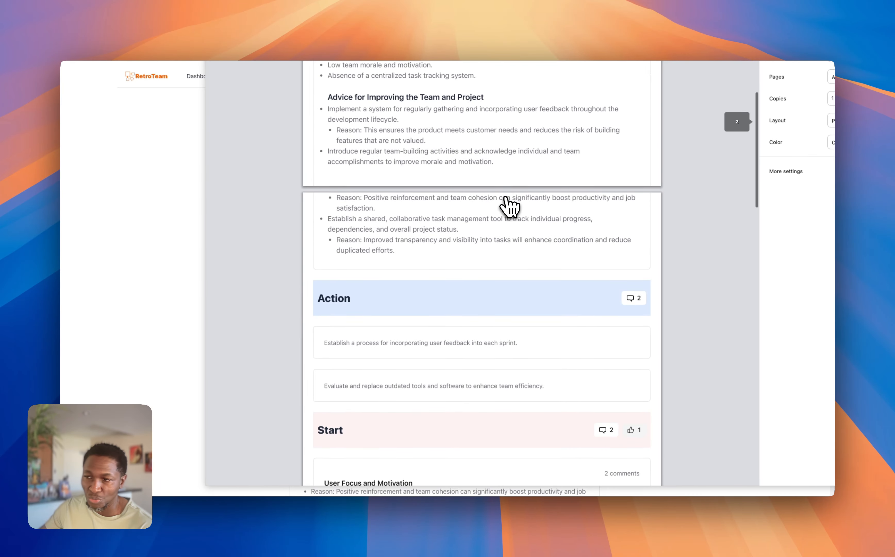
{"action": "scroll", "coordinate": [510, 207], "scroll_direction": "down", "scroll_amount": 3}
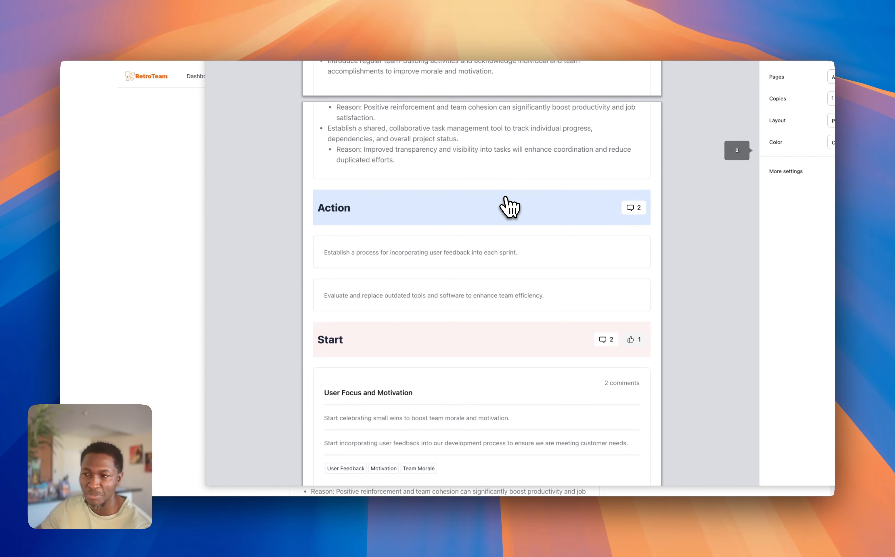
{"action": "scroll", "coordinate": [510, 208], "scroll_direction": "down", "scroll_amount": 2}
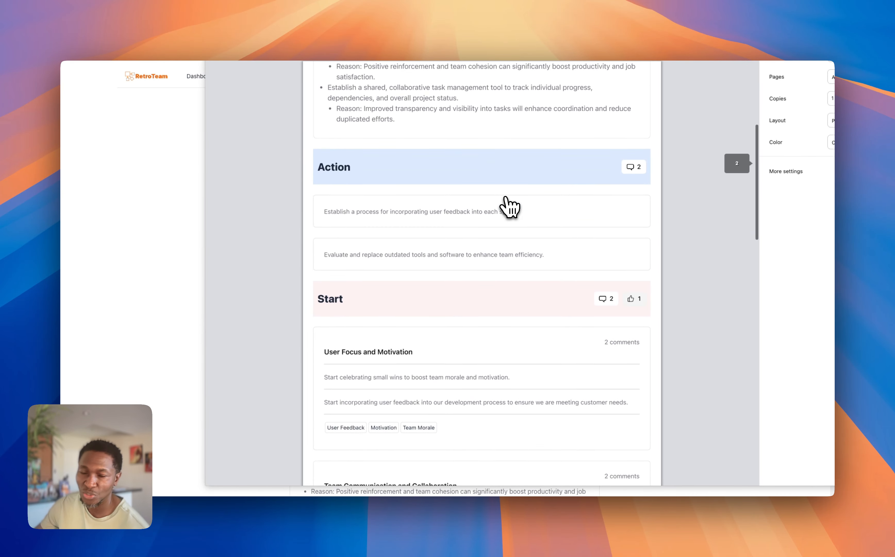
{"action": "scroll", "coordinate": [509, 206], "scroll_direction": "up", "scroll_amount": 15}
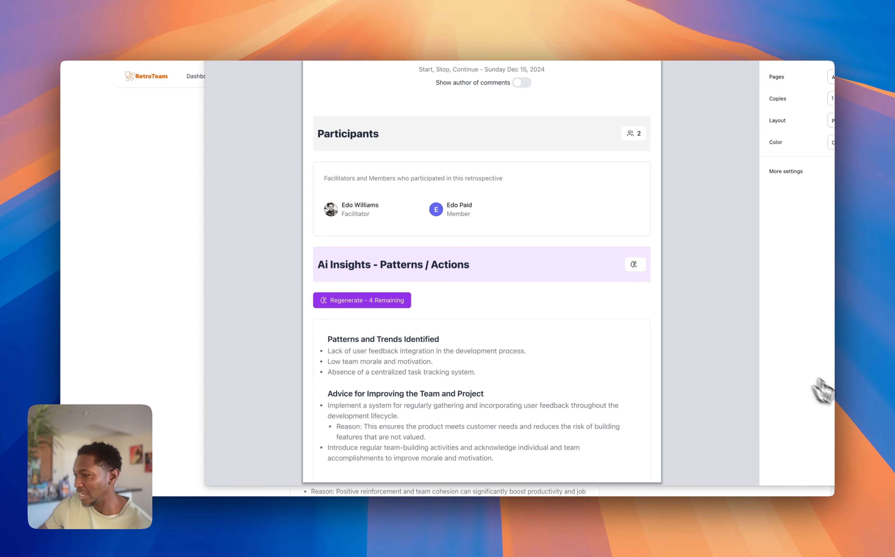
{"action": "key", "text": "Escape"}
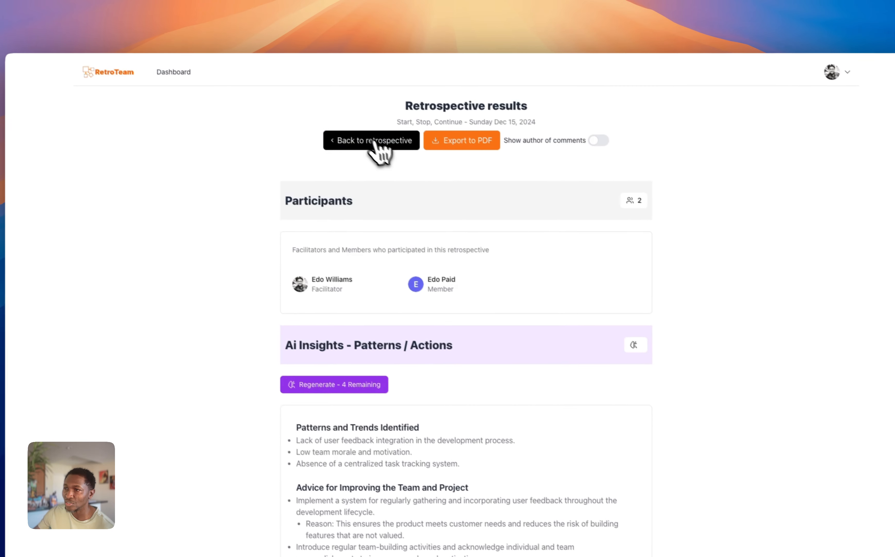
Step: Return to the retrospective board and review the results report from there
{"action": "left_click", "coordinate": [373, 143]}
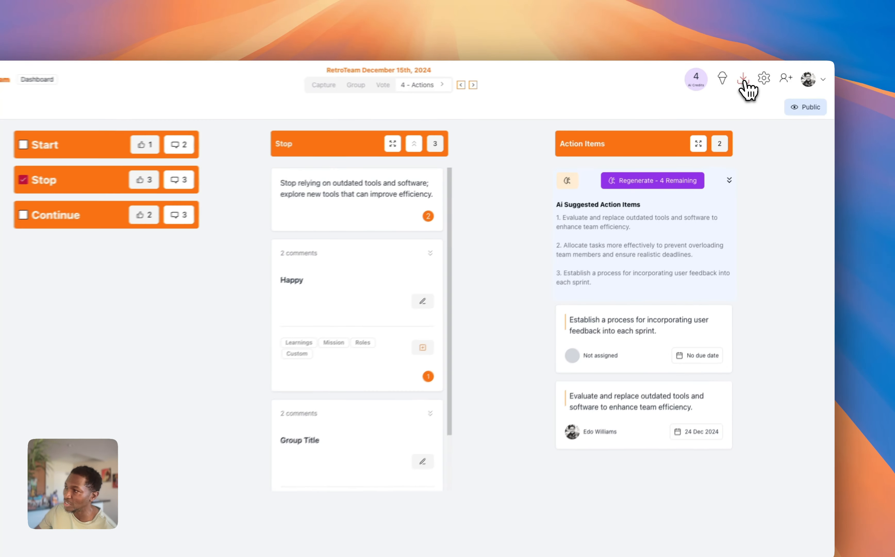
{"action": "left_click", "coordinate": [755, 76]}
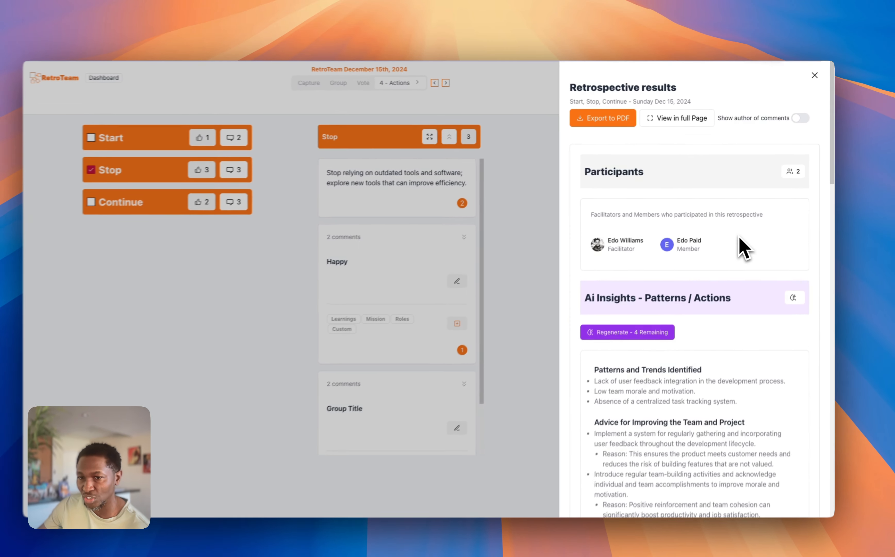
{"action": "scroll", "coordinate": [726, 263], "scroll_direction": "down", "scroll_amount": 2}
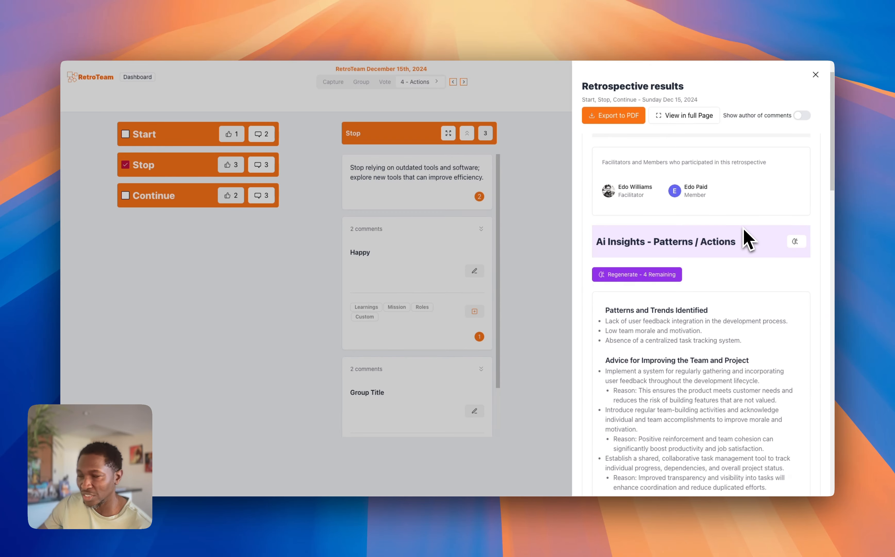
{"action": "scroll", "coordinate": [744, 228], "scroll_direction": "down", "scroll_amount": 15}
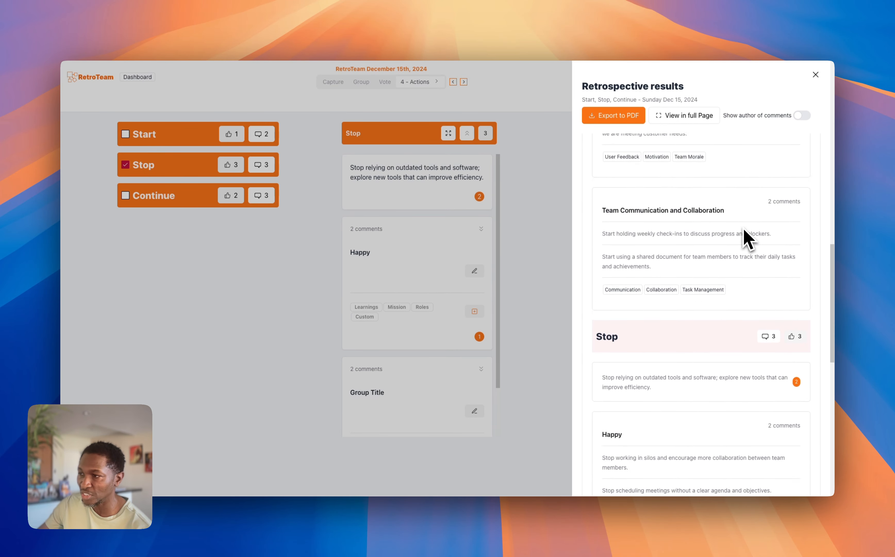
{"action": "scroll", "coordinate": [748, 240], "scroll_direction": "up", "scroll_amount": 20}
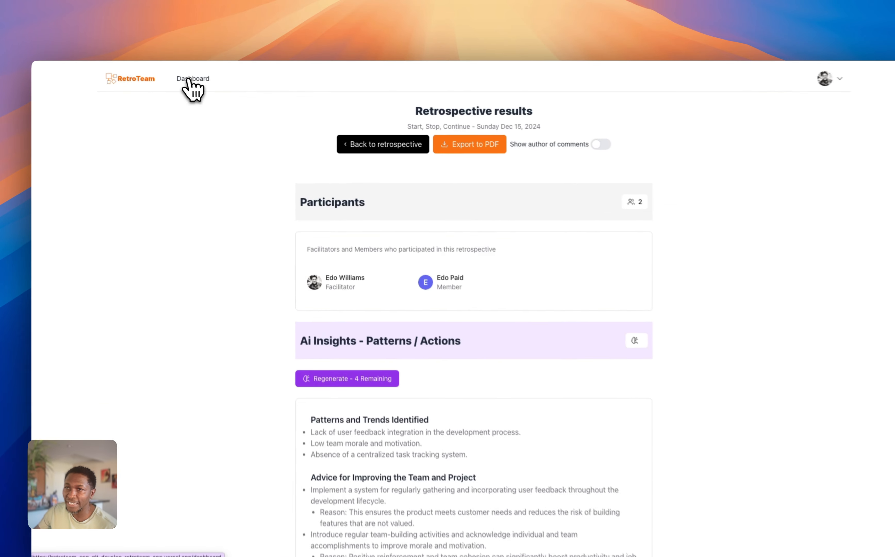
Step: Go to the dashboard, check today's notifications and close them
{"action": "left_click", "coordinate": [189, 81]}
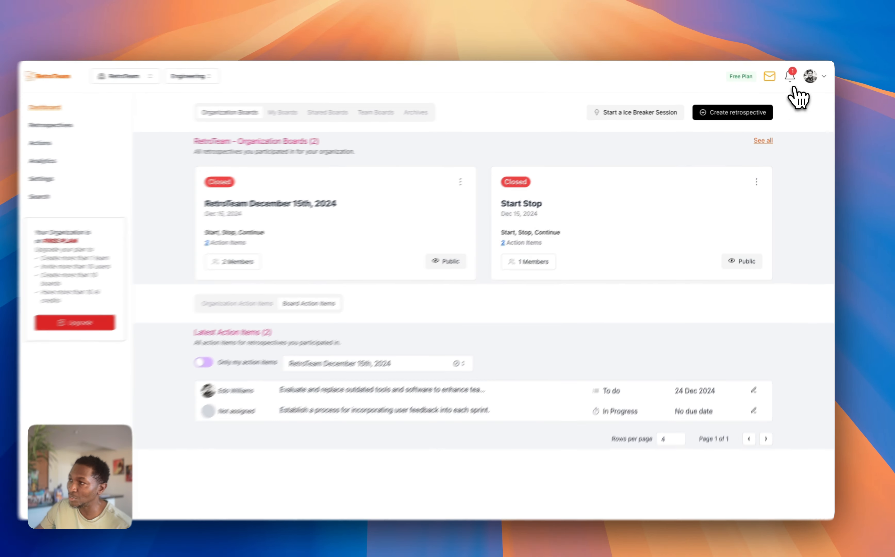
{"action": "left_click", "coordinate": [792, 75]}
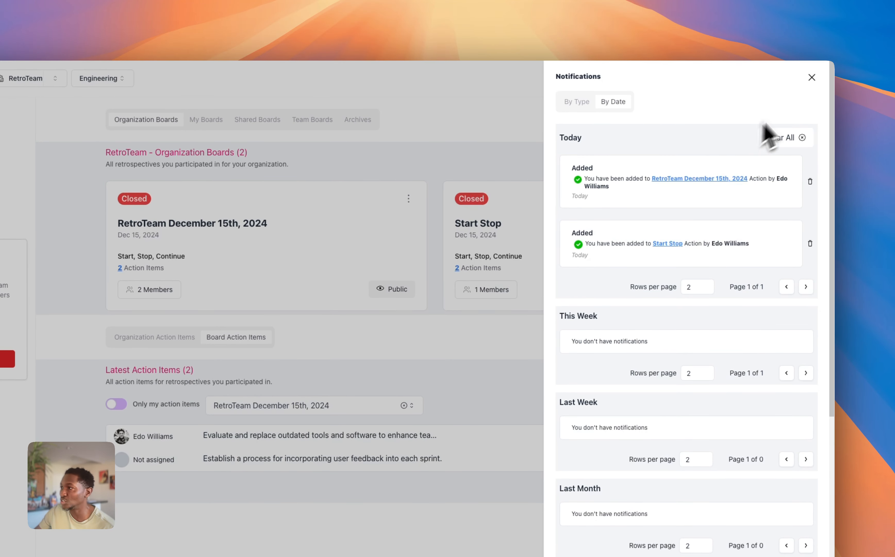
{"action": "left_click", "coordinate": [812, 78]}
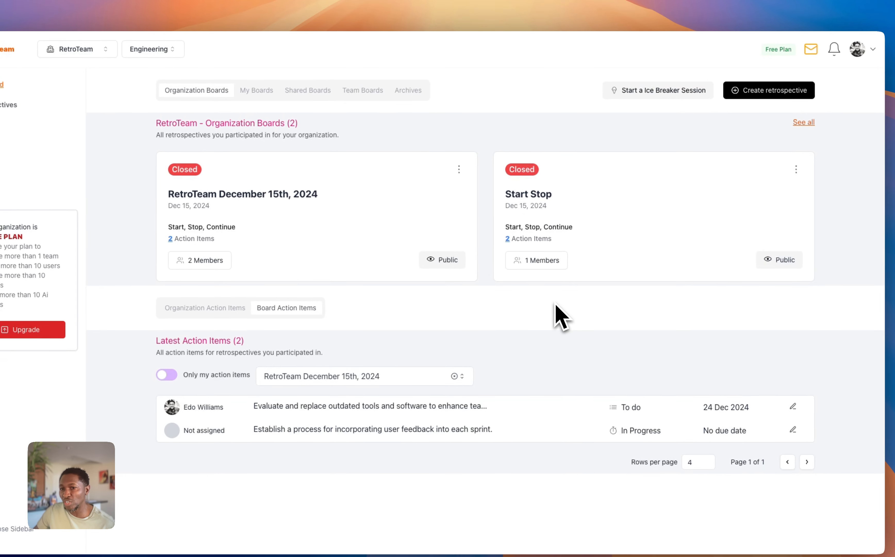